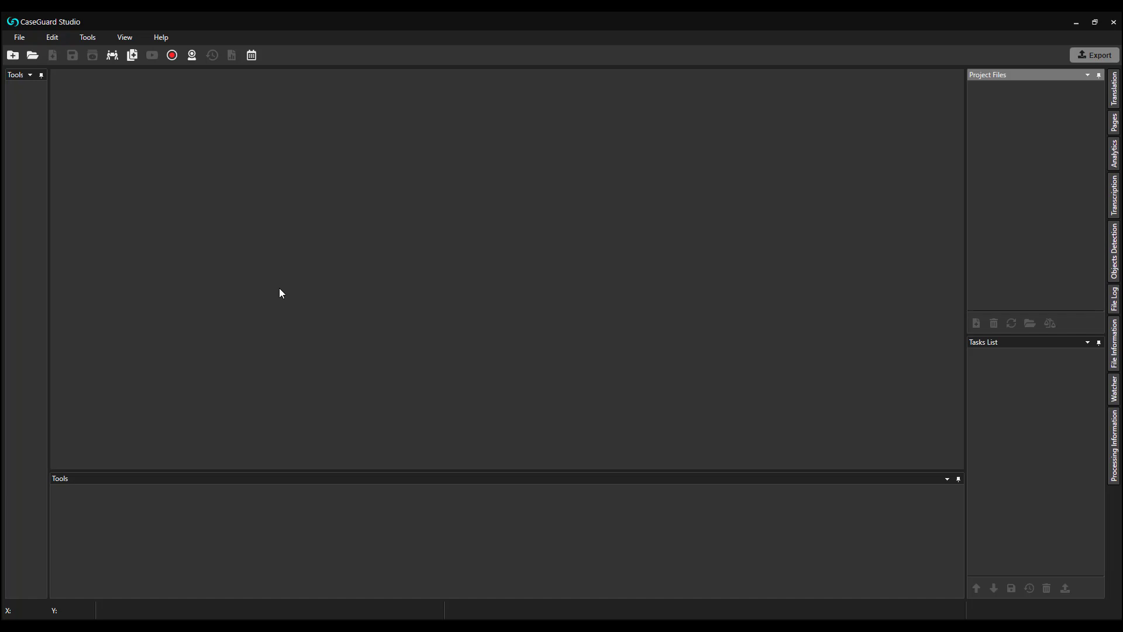
Create the project 'automatic audio redaction' and import 911-call.mp3 into it.
click(13, 57)
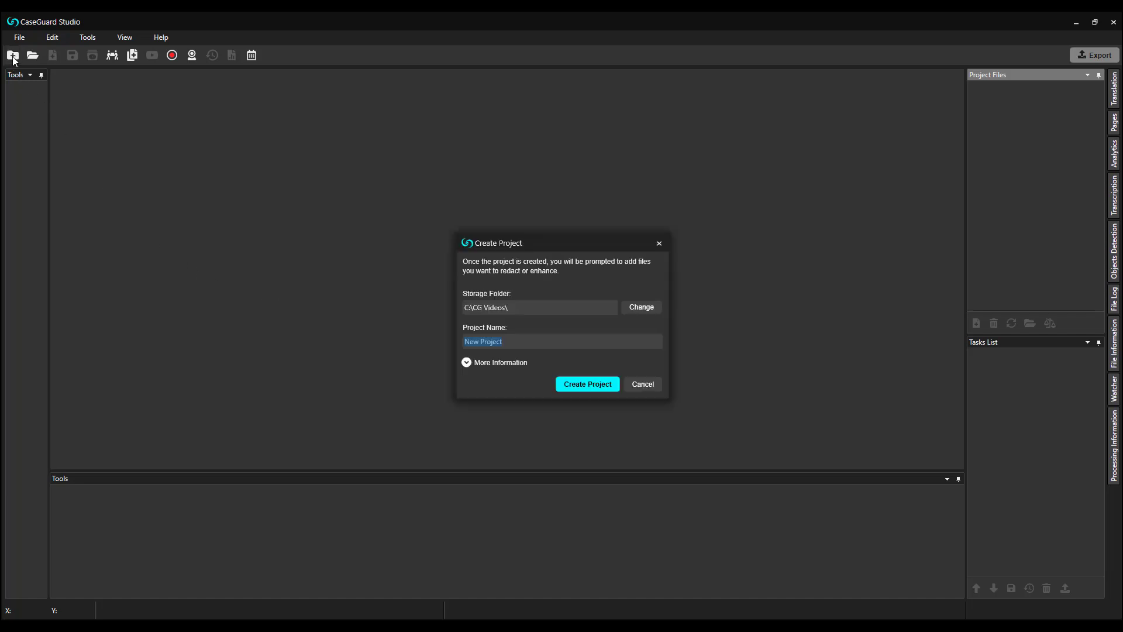
text(automatic audio redaction)
key(Return)
double_click(369, 211)
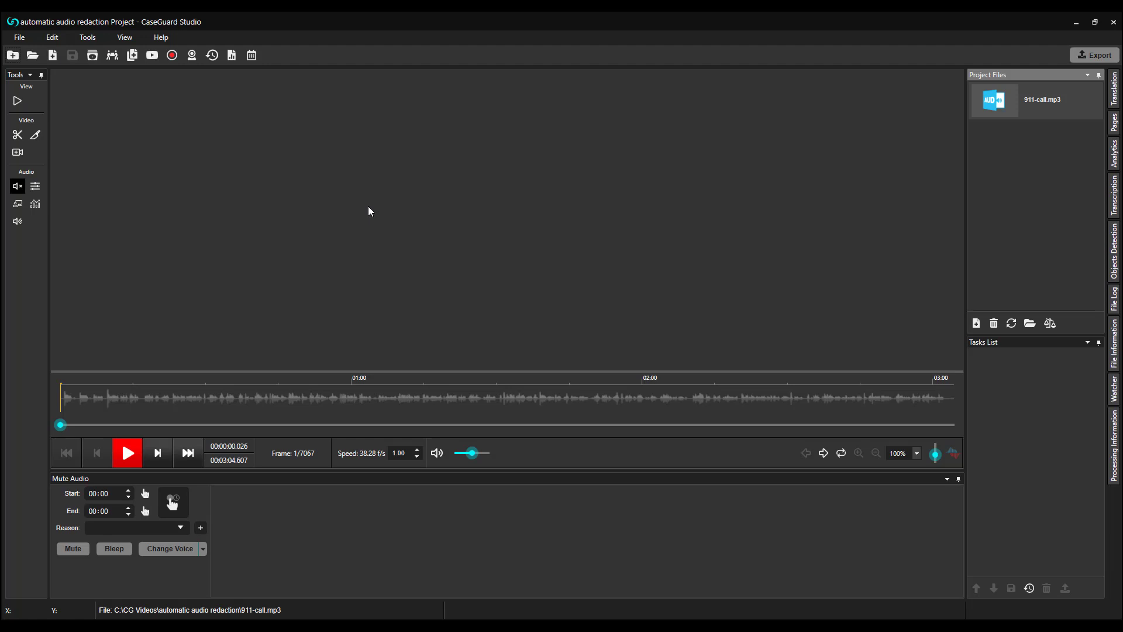
Enable the Transcription and Analytics panels from View > Panels, bringing Transcription to the front.
click(126, 38)
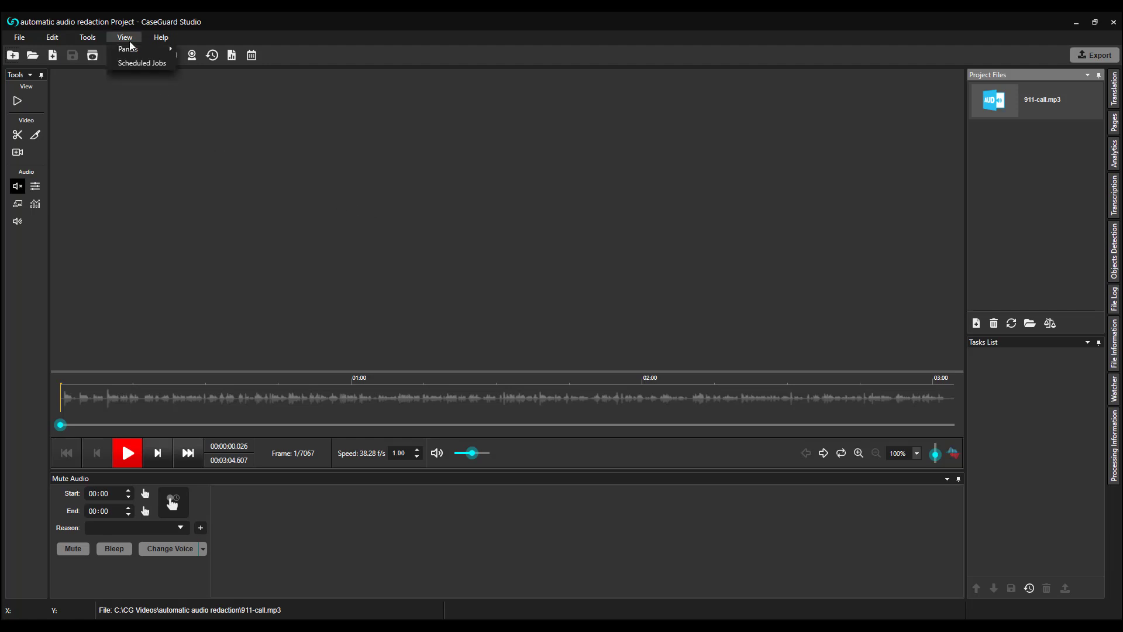
mouse_move(154, 54)
click(208, 91)
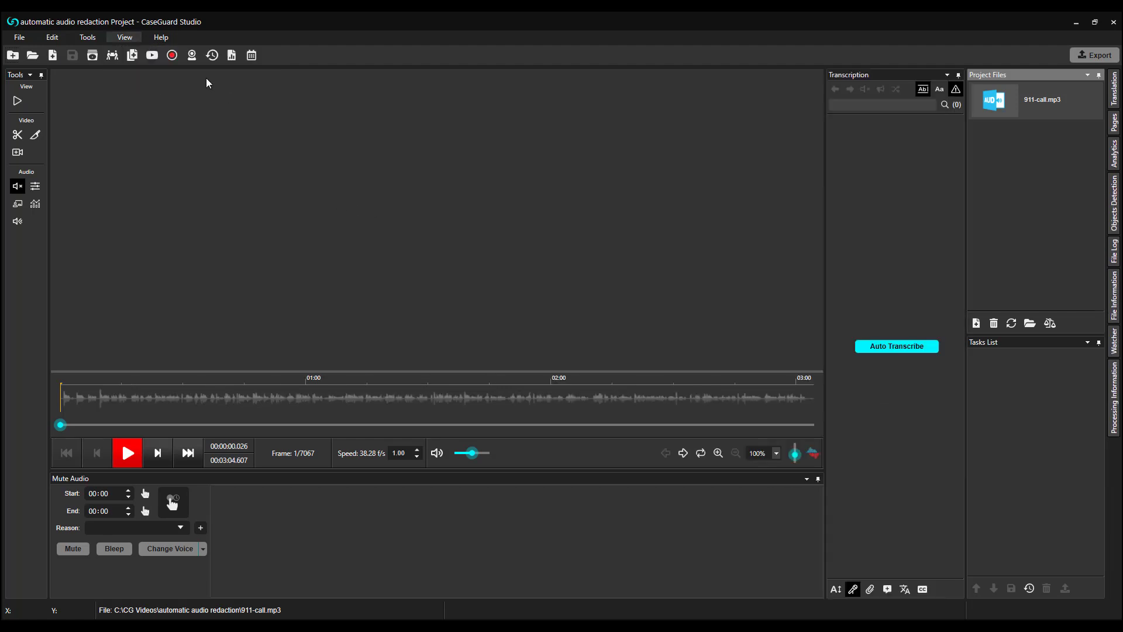
click(125, 37)
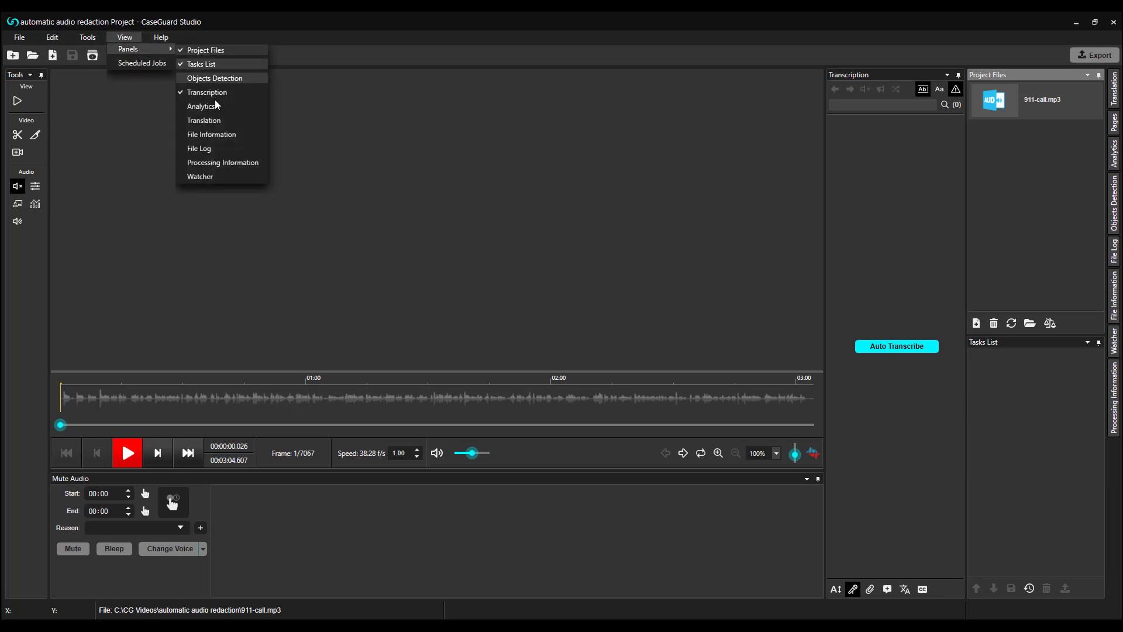
click(216, 104)
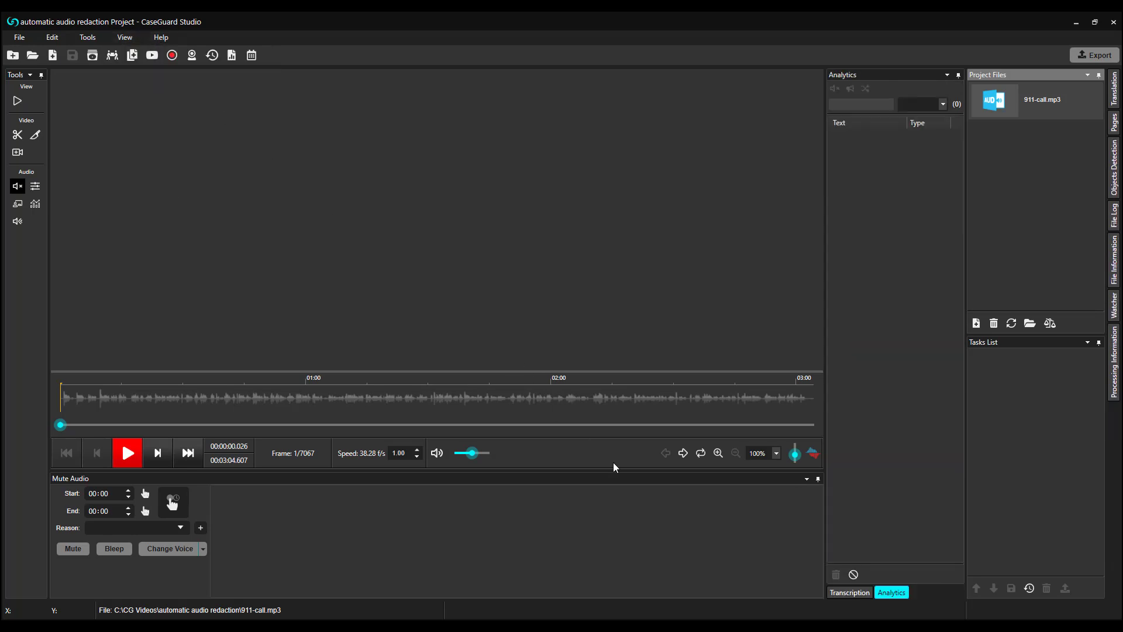
click(837, 594)
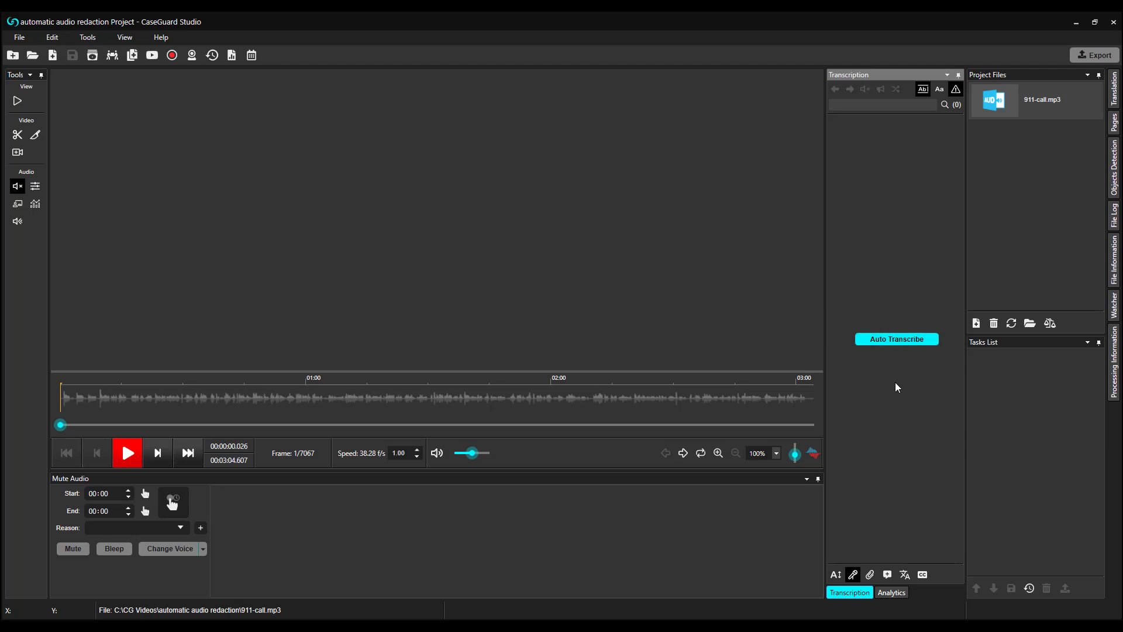
Start automatic transcription of 911-call.mp3 and browse the spoken-language list, keeping English (United States).
click(890, 339)
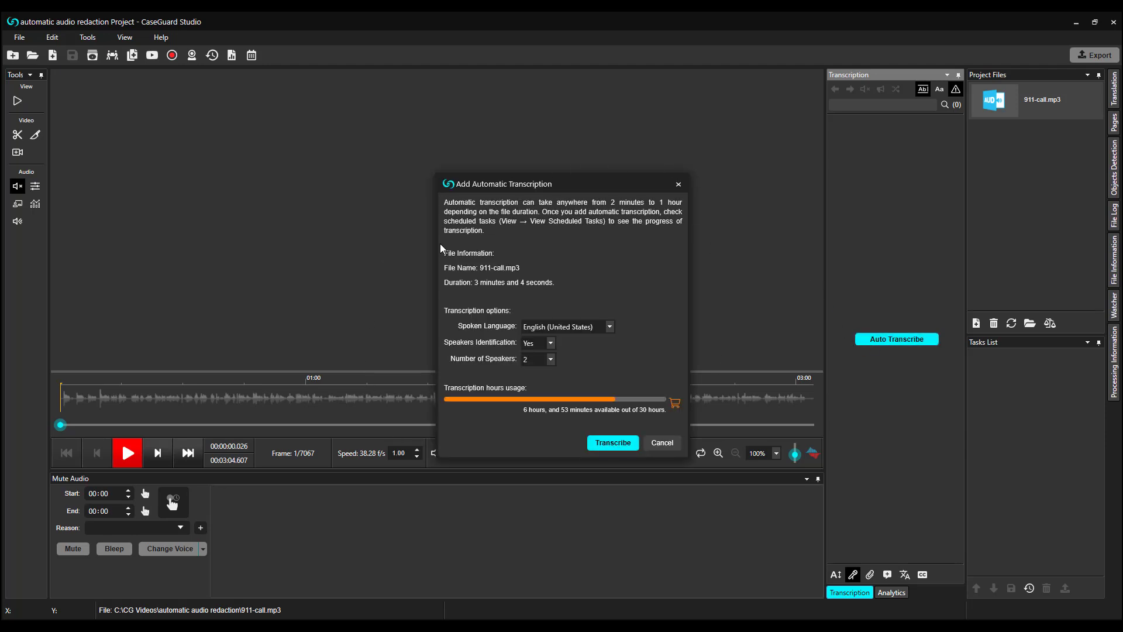
click(611, 326)
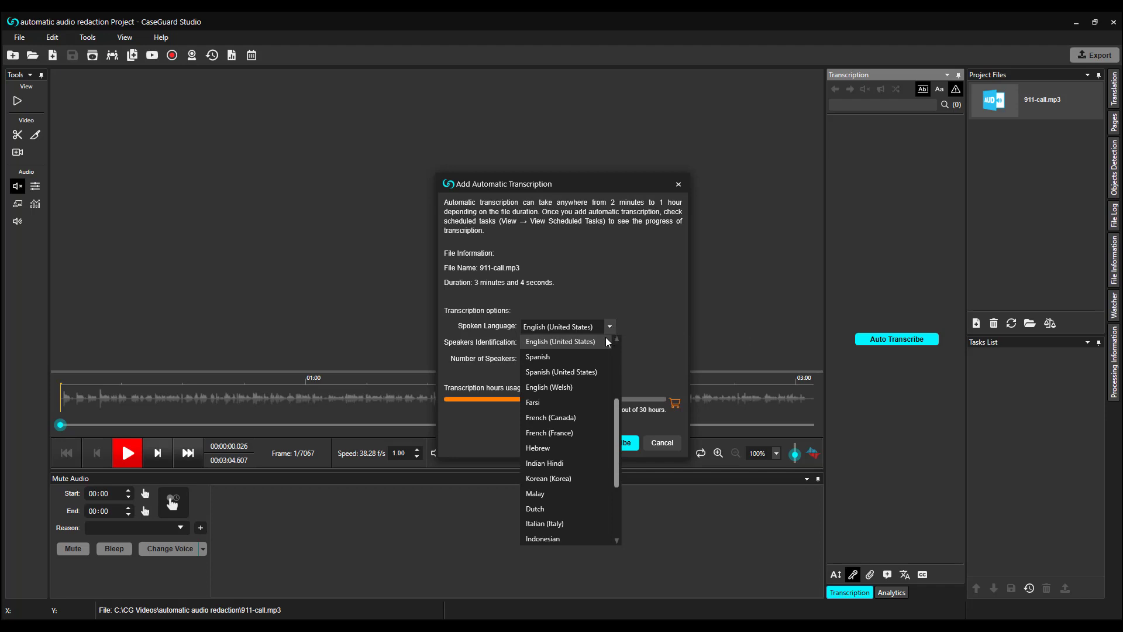
scroll(594, 370, up, 1)
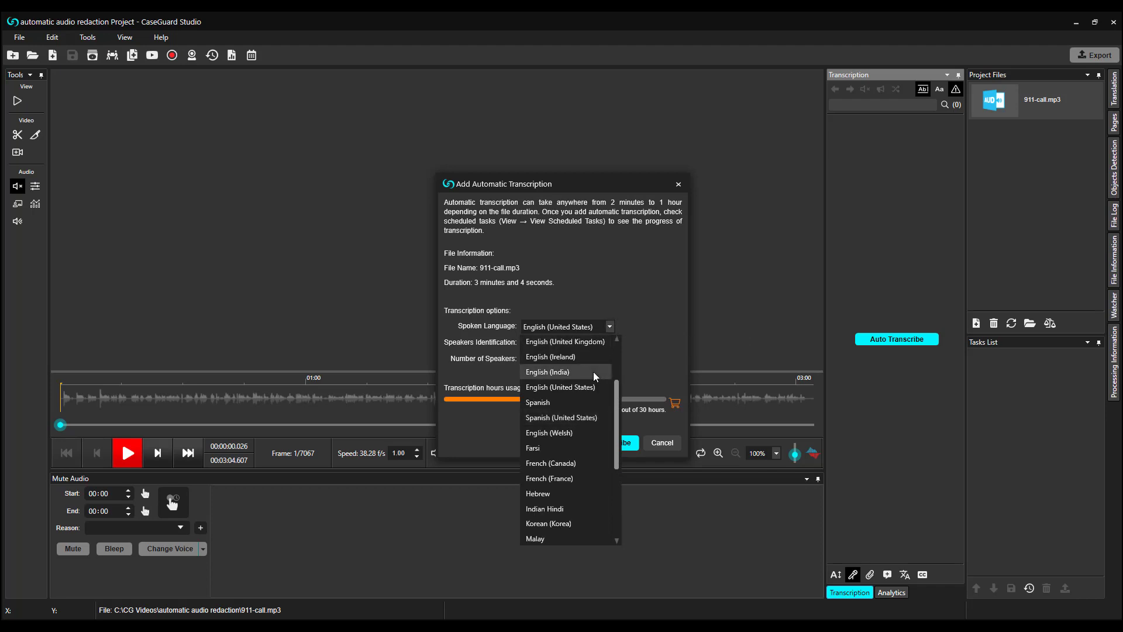
scroll(593, 371, up, 2)
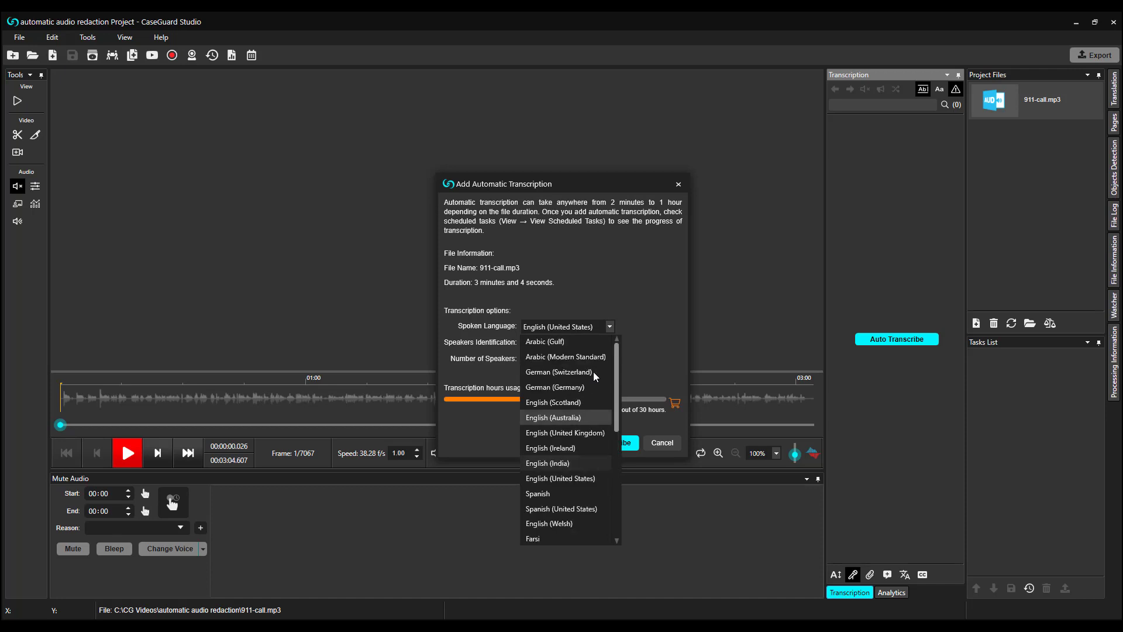
Keep English (United States), turn speaker identification on with 2 speakers, and transcribe the call.
click(597, 479)
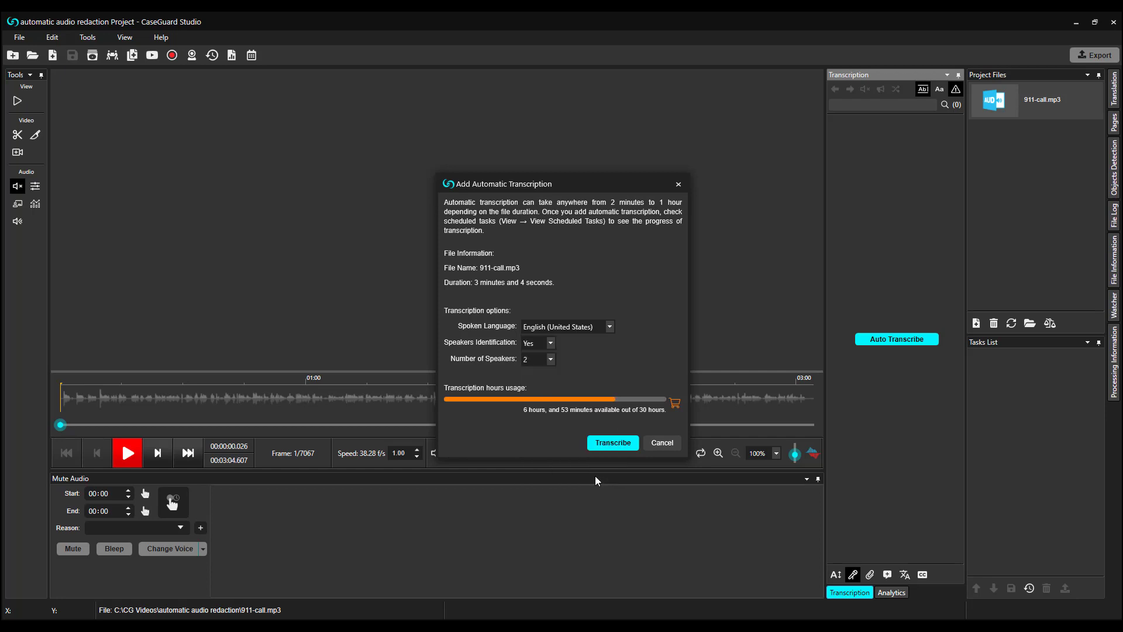
click(552, 344)
click(548, 356)
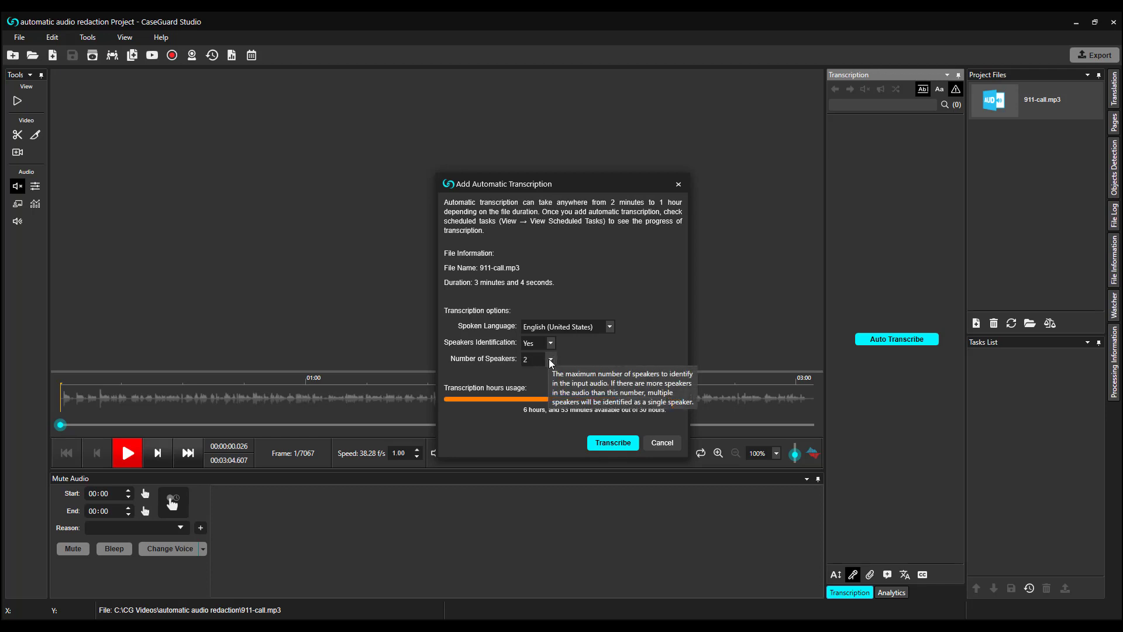
click(550, 359)
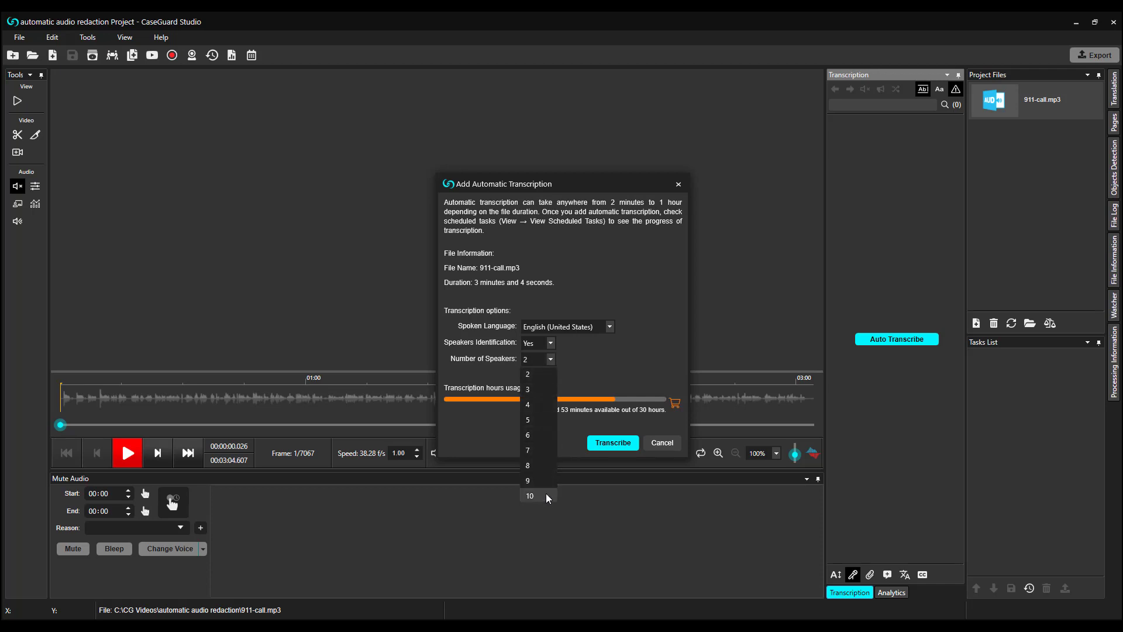
click(538, 376)
click(613, 444)
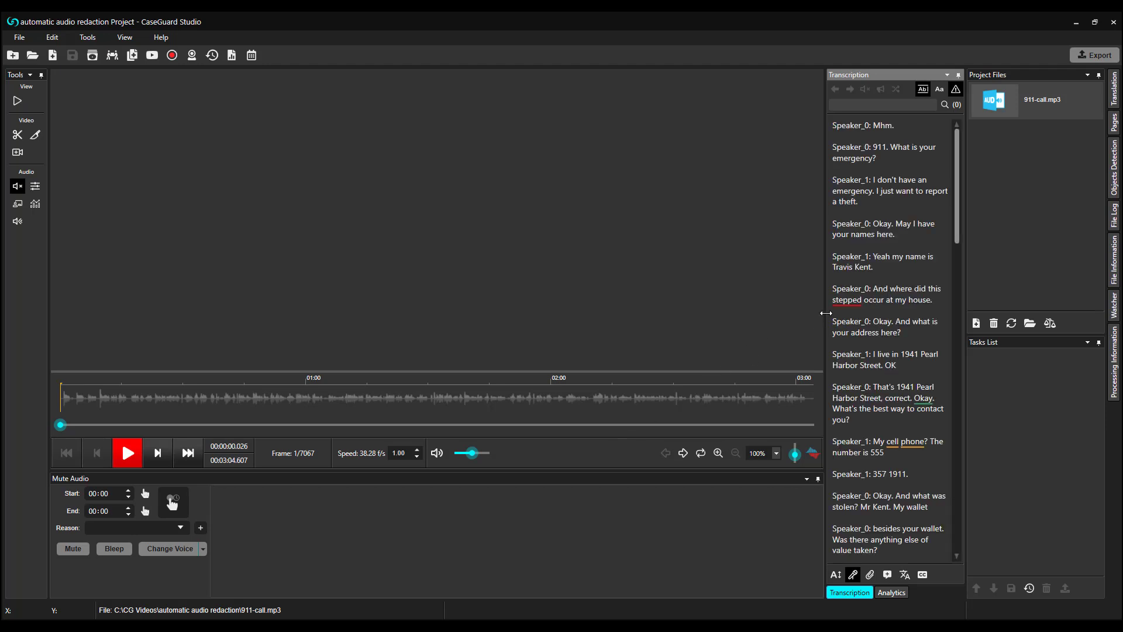
Widen the transcript panel, enlarge its text three sizes, and make the waveform area taller.
drag(826, 313, 782, 314)
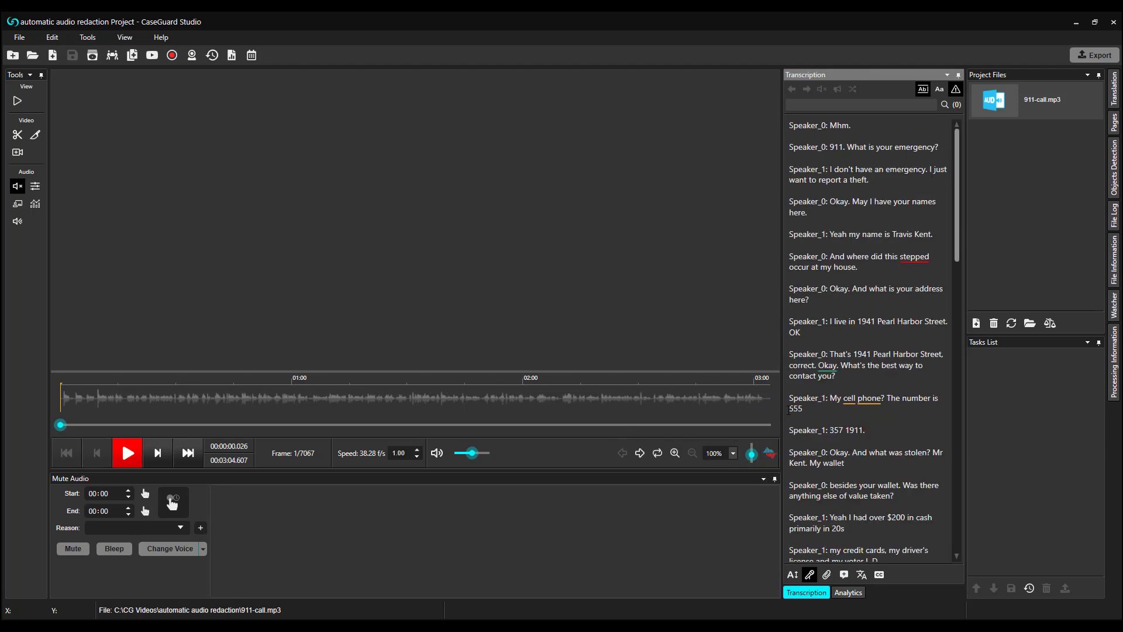
click(792, 576)
click(793, 578)
click(793, 576)
drag(733, 372, 728, 326)
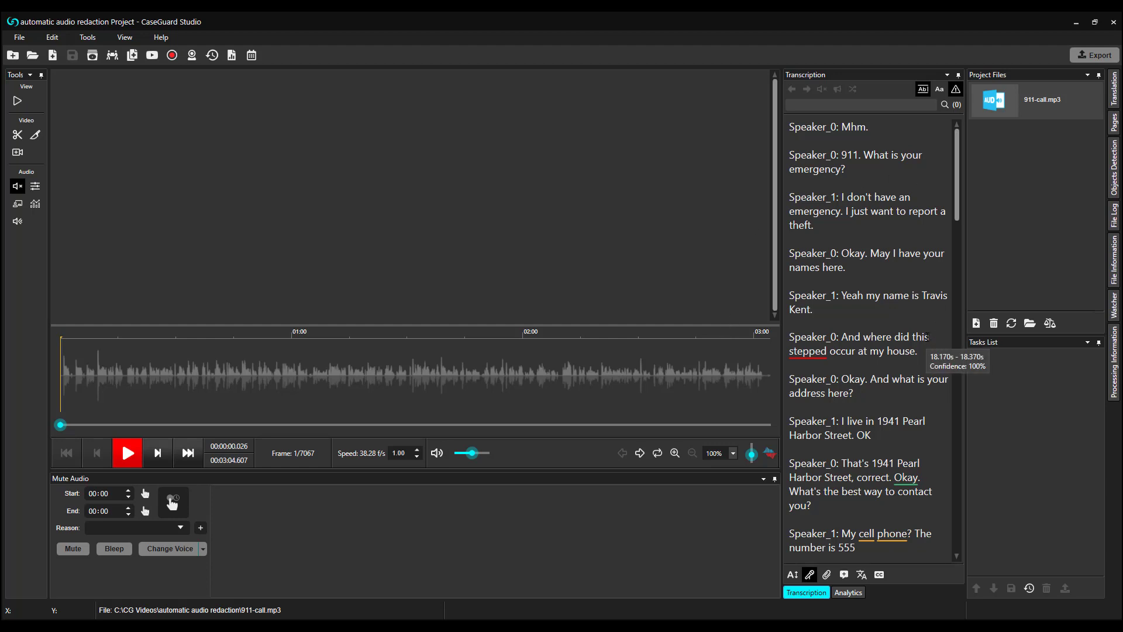
Mute the caller's spoken name in the transcript audio.
drag(922, 297, 946, 307)
right_click(936, 293)
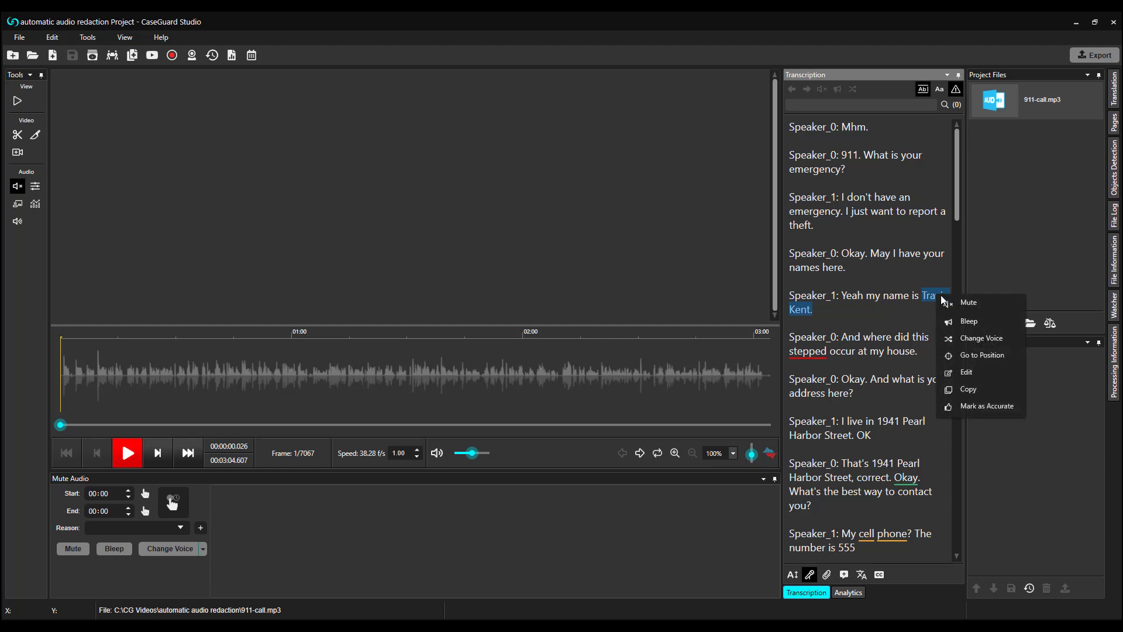
click(970, 303)
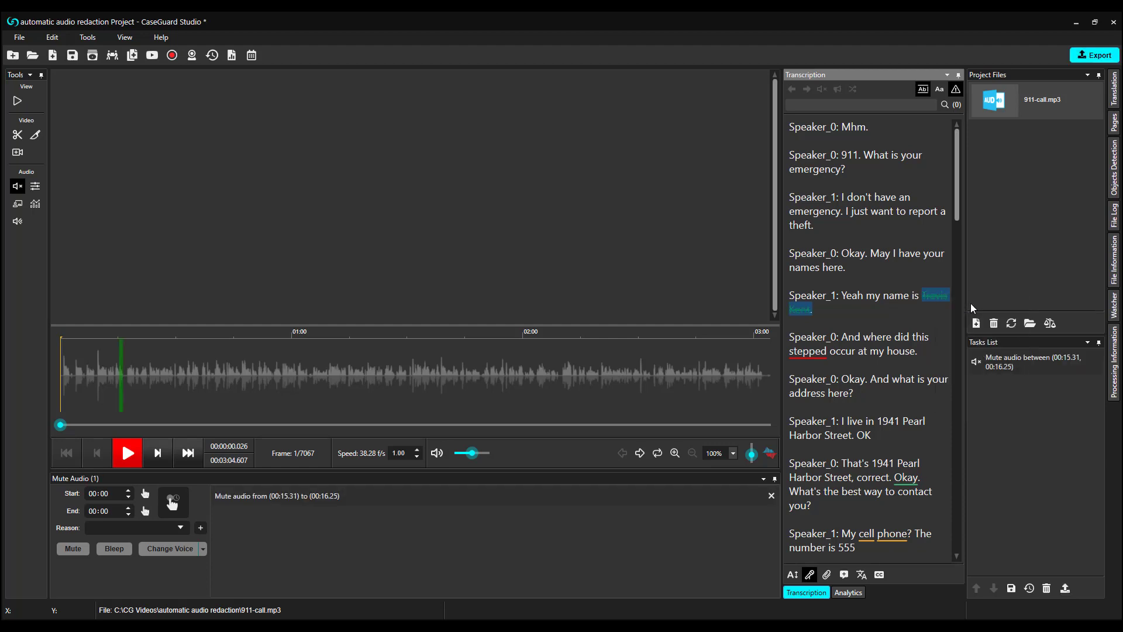
Locate and preview the caller's street address, then bleep it from 00:23.65 to 00:25.82.
scroll(930, 389, down, 2)
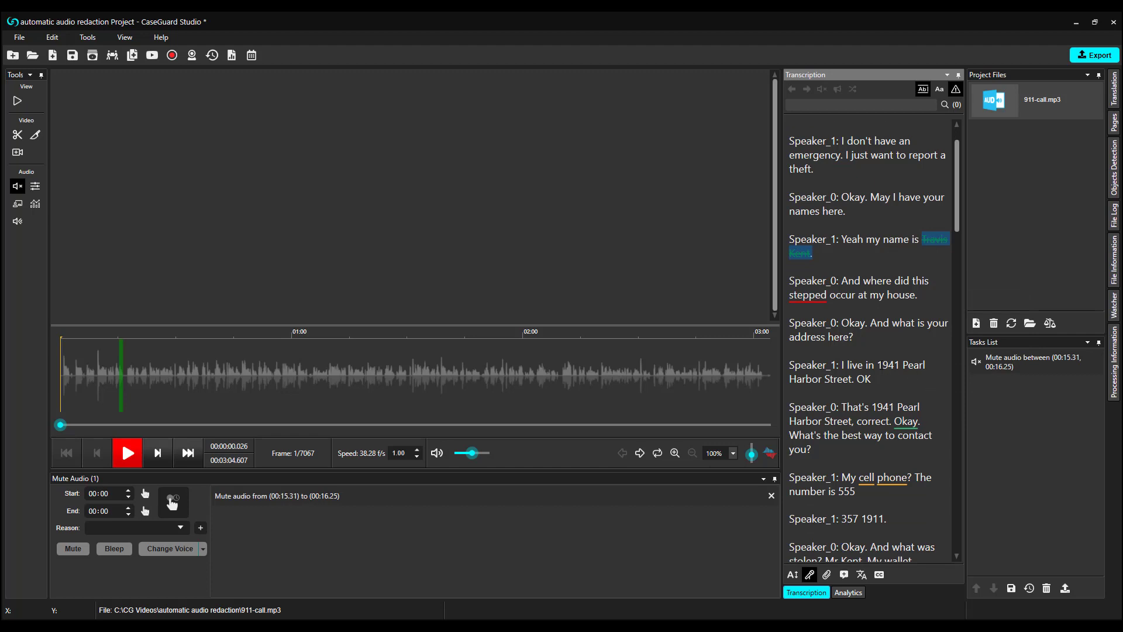
drag(878, 365, 852, 380)
right_click(880, 367)
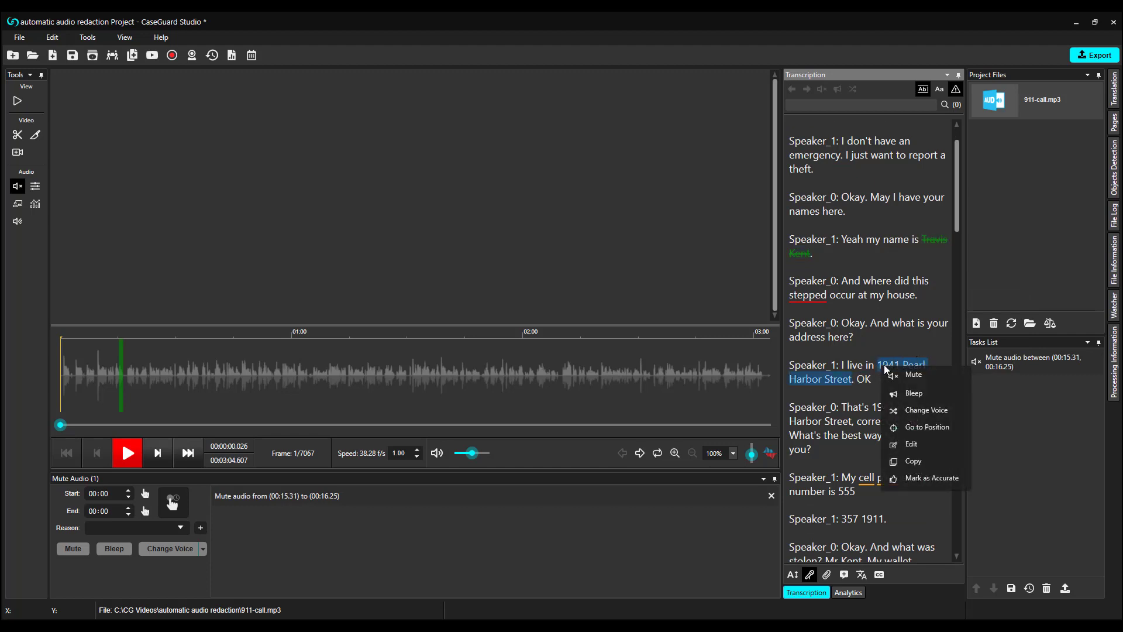
click(917, 430)
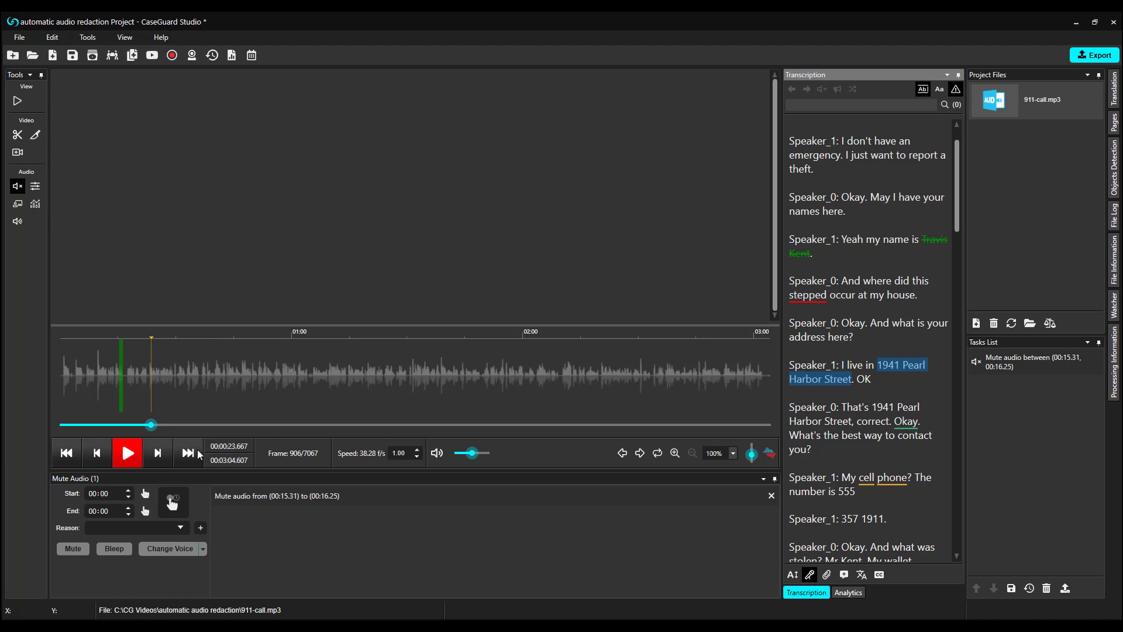
click(126, 452)
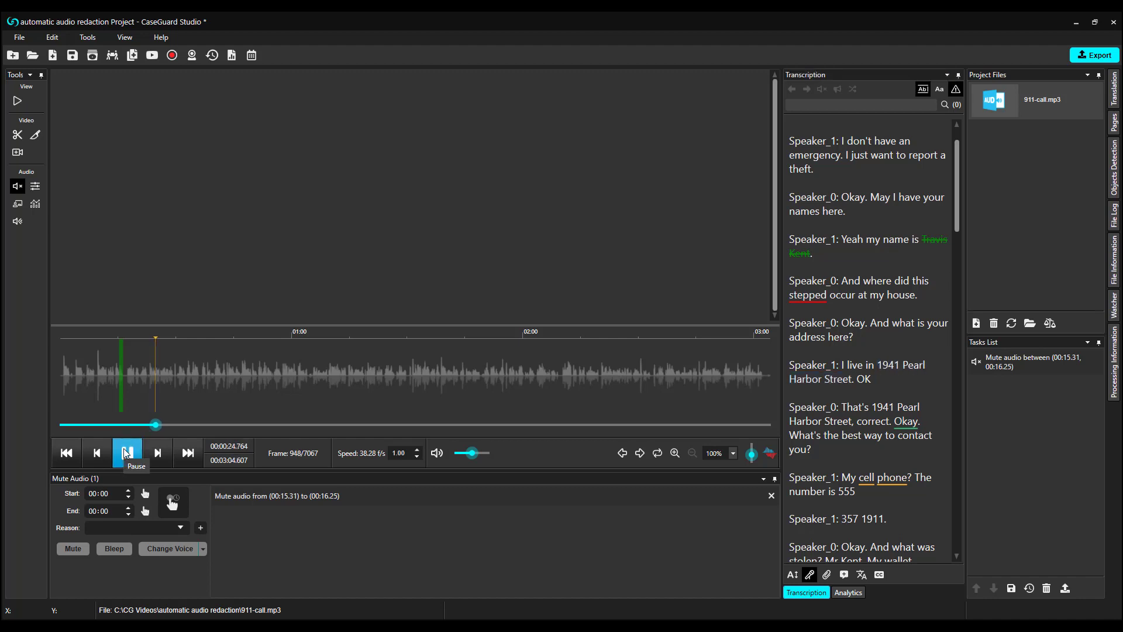
click(126, 453)
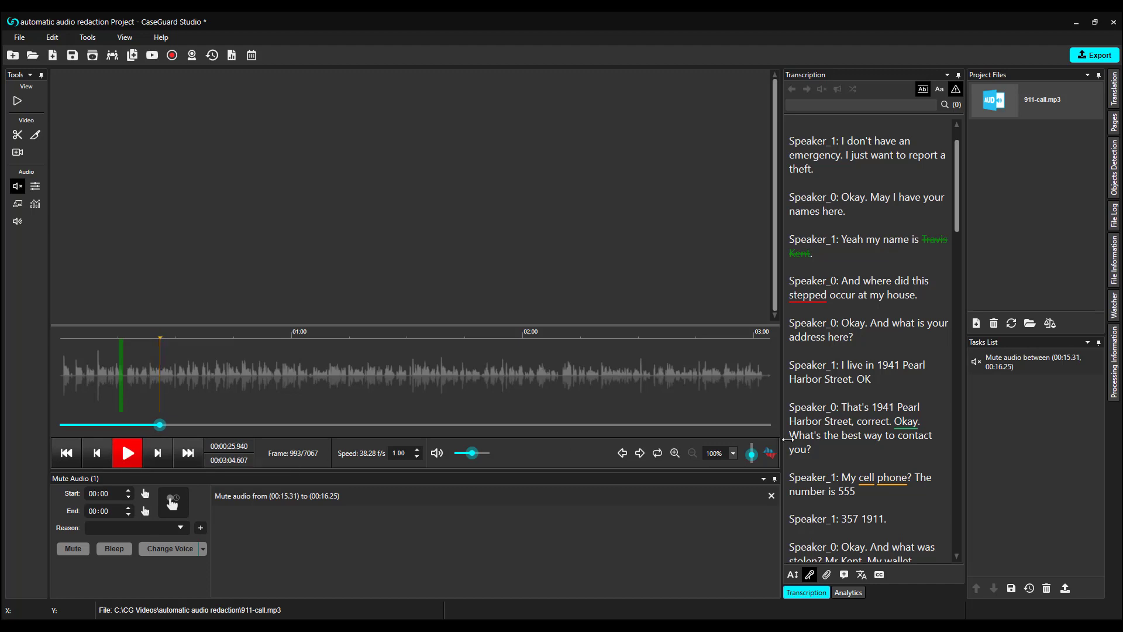
click(883, 370)
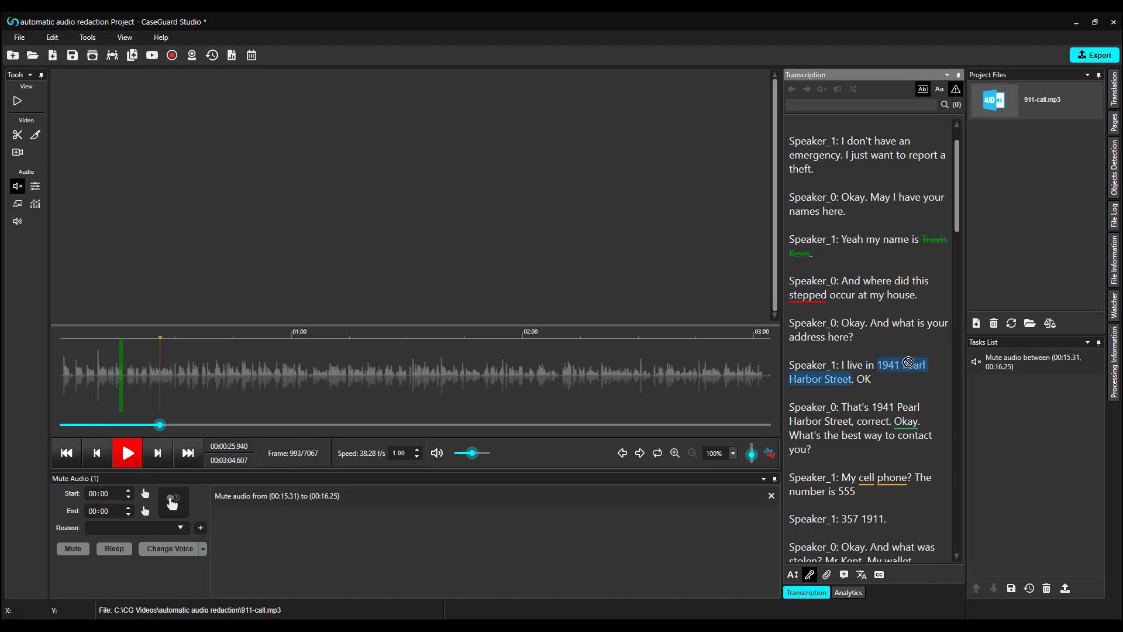
right_click(905, 371)
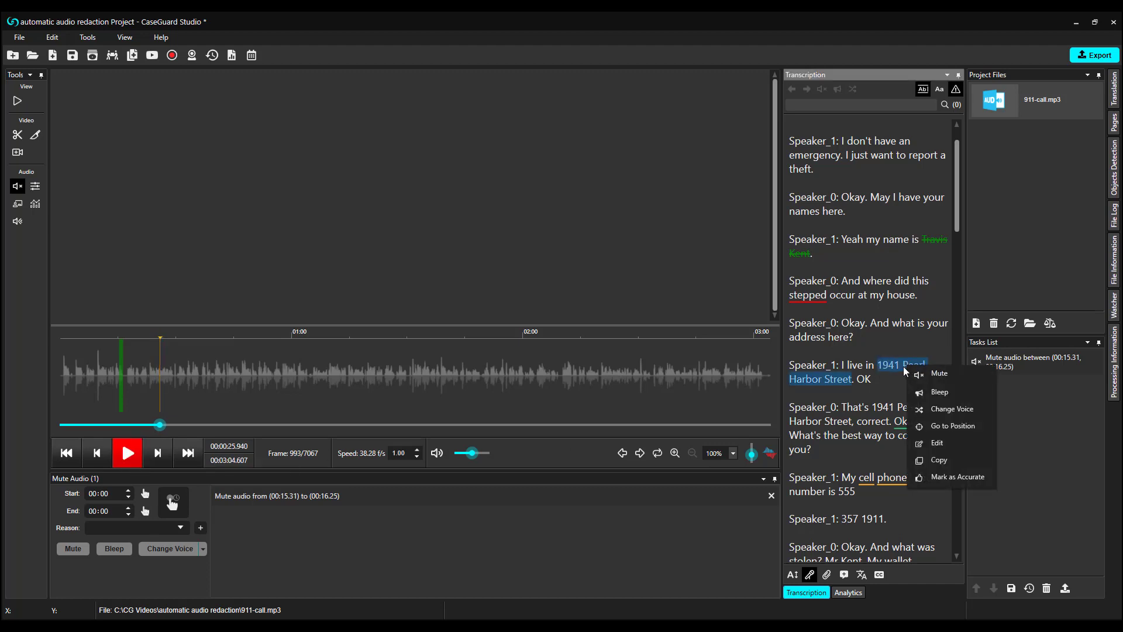
click(950, 392)
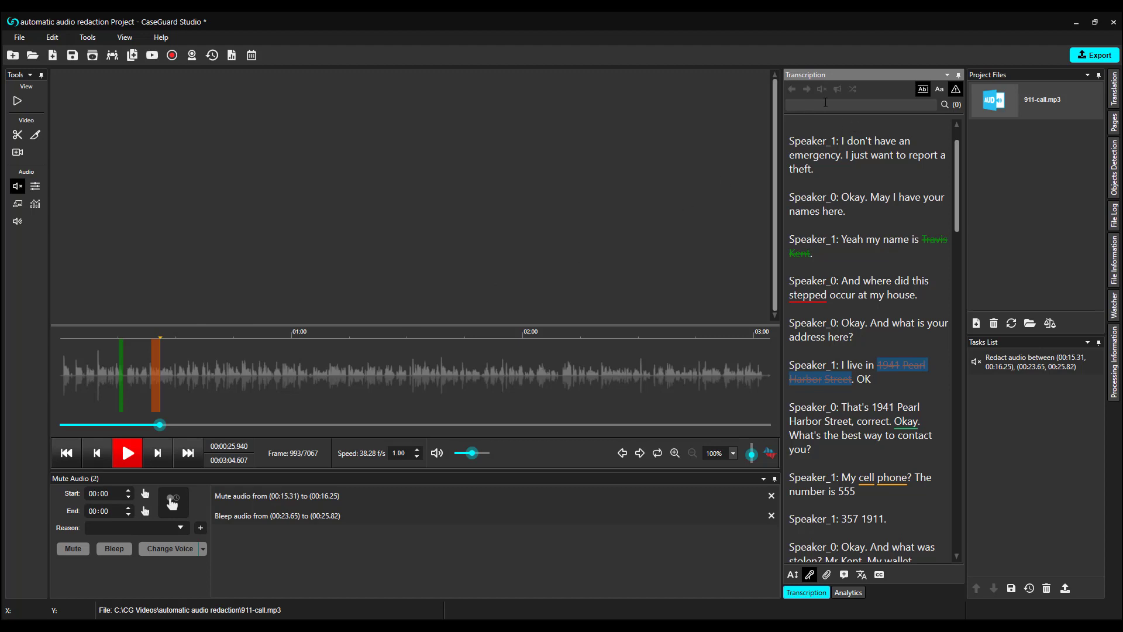
Search the transcript for 'wallet' and mute all six matches.
click(922, 104)
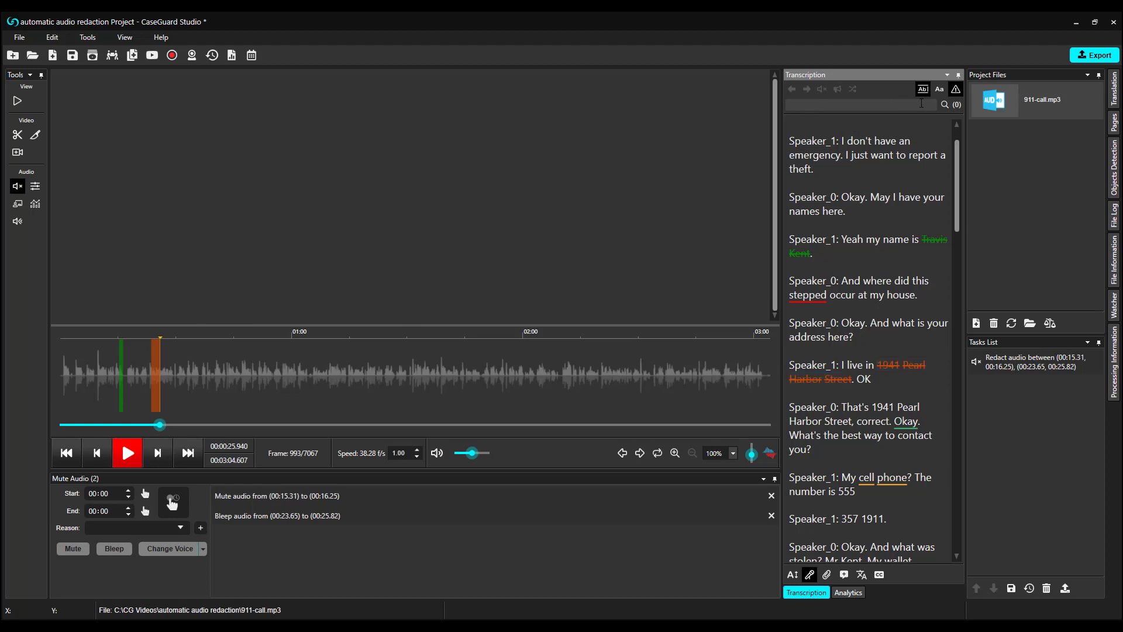
text(wallet)
scroll(920, 175, down, 8)
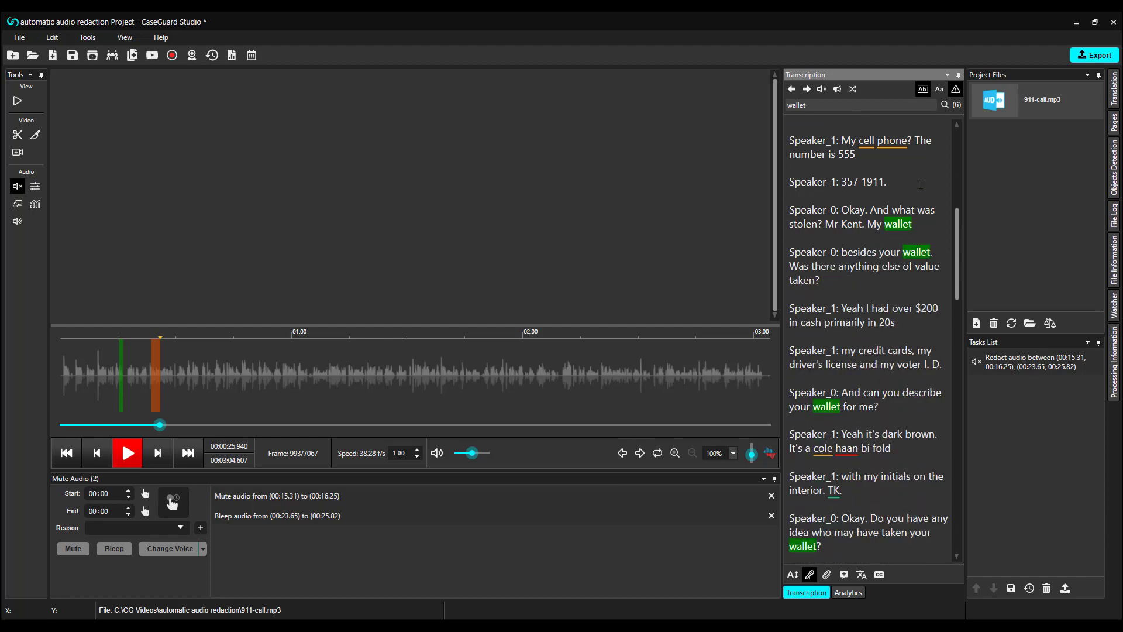
scroll(934, 251, down, 4)
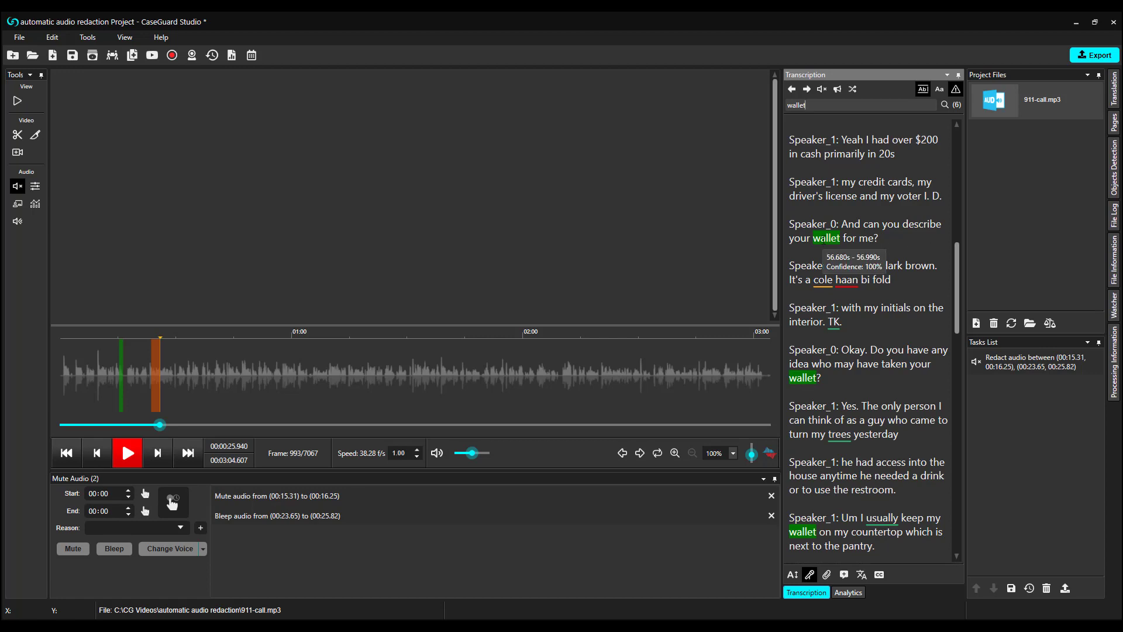
right_click(823, 238)
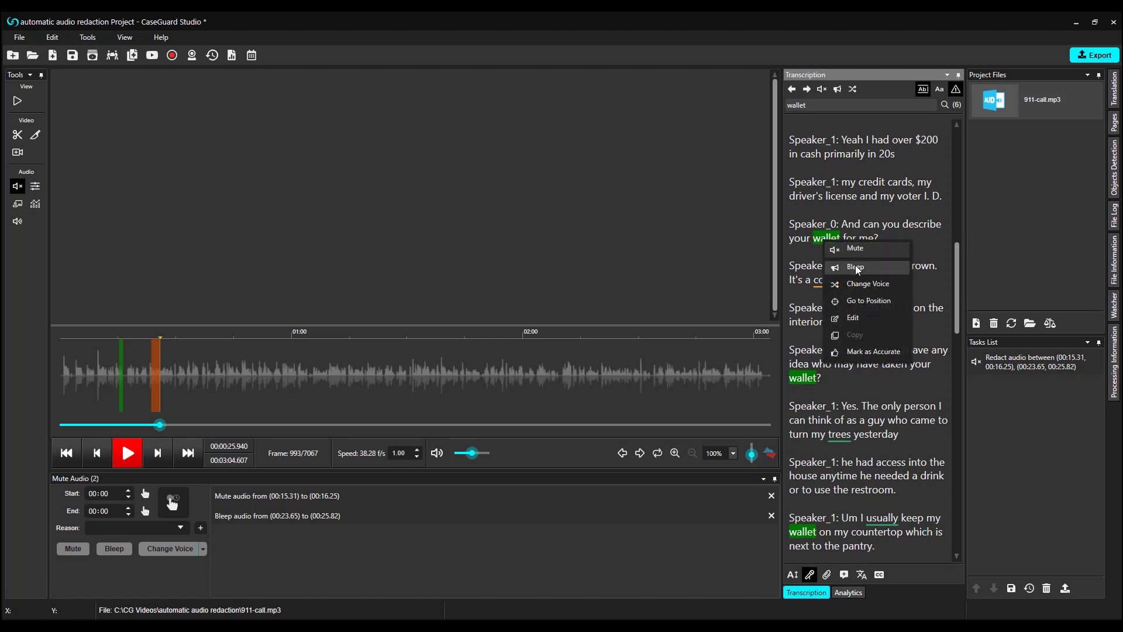
click(859, 224)
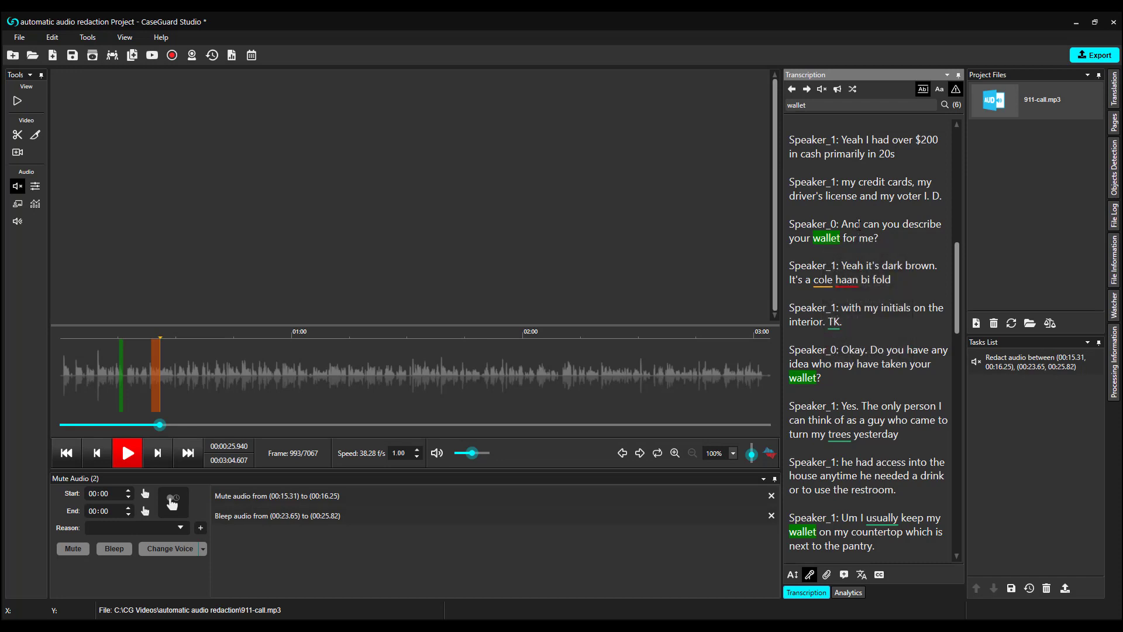
click(823, 91)
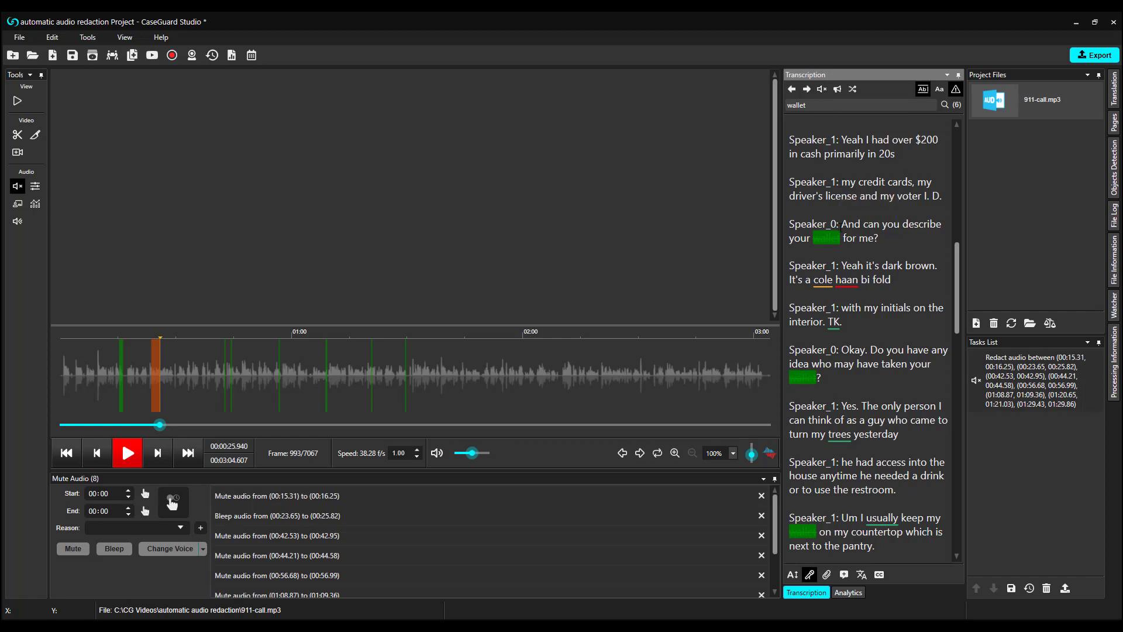
Replace every 'Speaker_0' label in the transcript with the caller's placeholder name using Replace All.
double_click(806, 226)
right_click(805, 224)
click(857, 299)
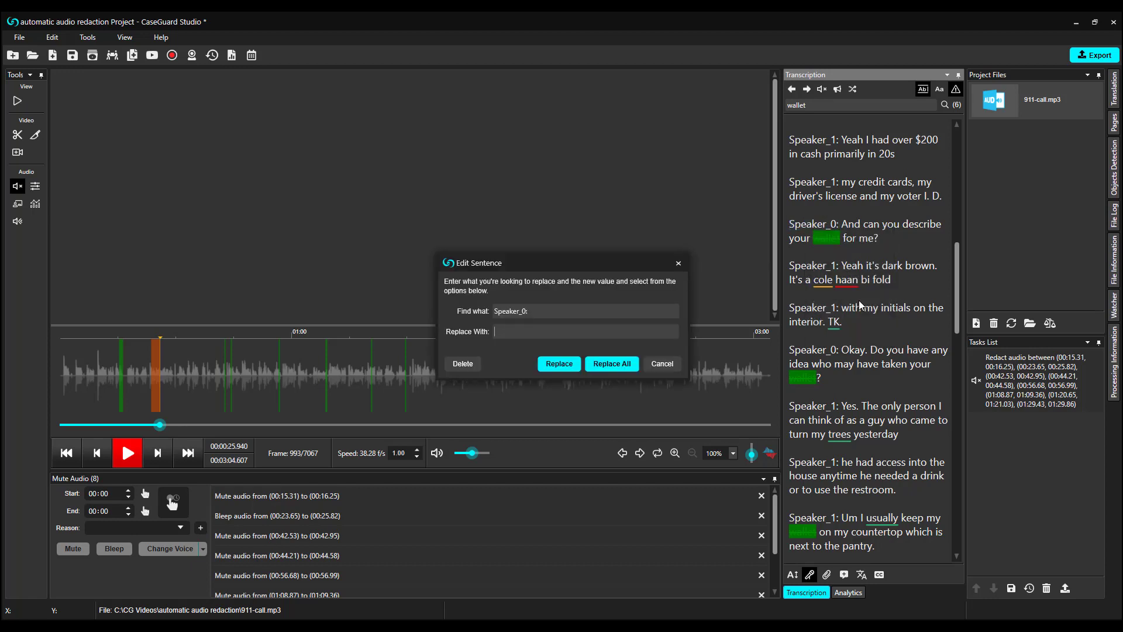
text(Jane Doe:)
click(618, 371)
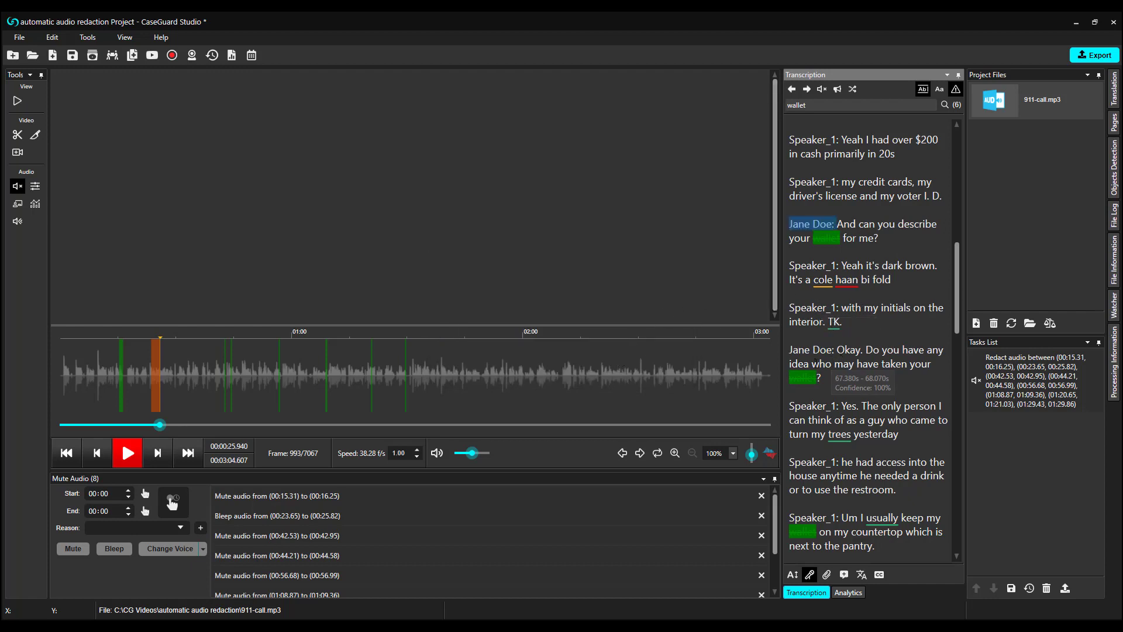
scroll(844, 364, down, 1)
scroll(844, 364, down, 5)
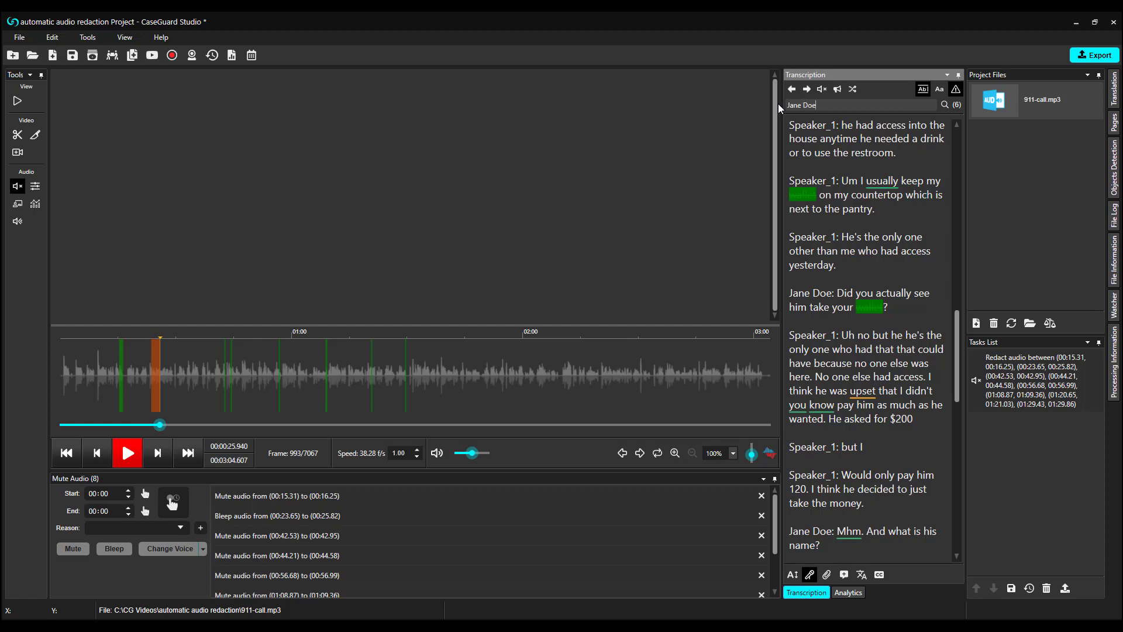
Search for the caller's placeholder-name label and apply a voice change to all 19 matches.
key(Return)
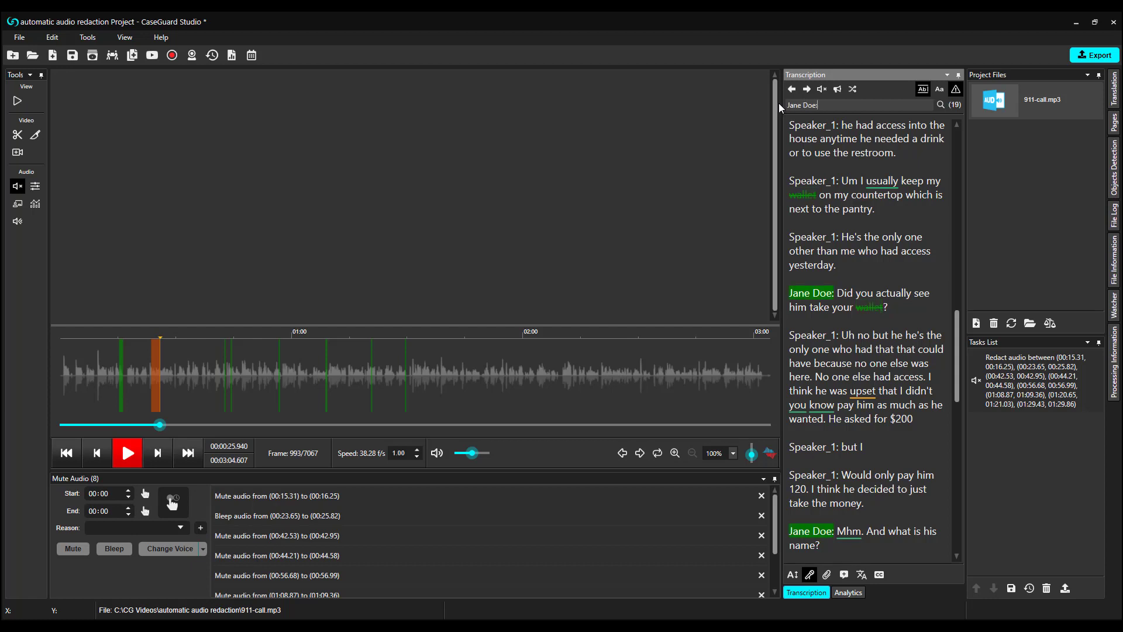
click(853, 91)
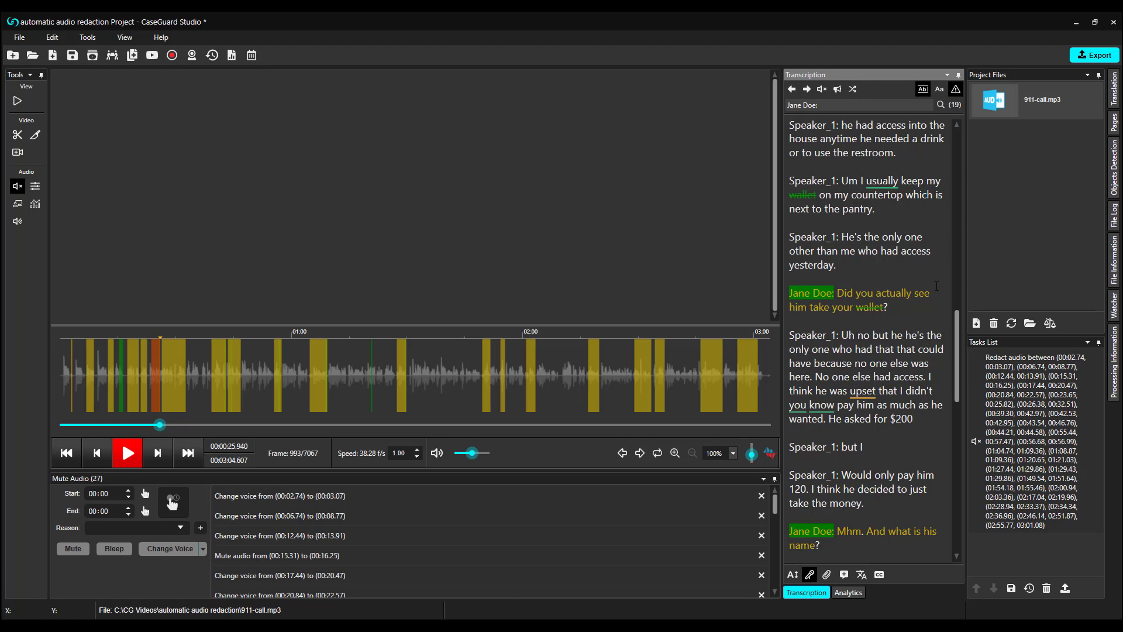
Mute Speaker_1's paragraph from 'Uh no' to '$200', then clear all redaction effects.
drag(842, 335, 914, 419)
right_click(899, 375)
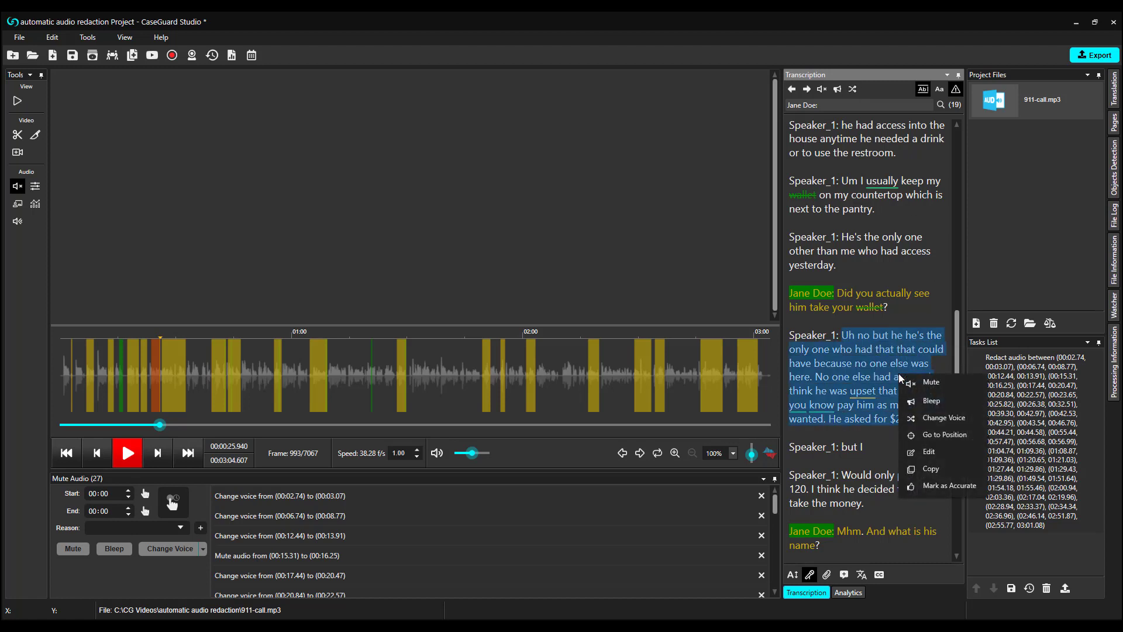
click(933, 384)
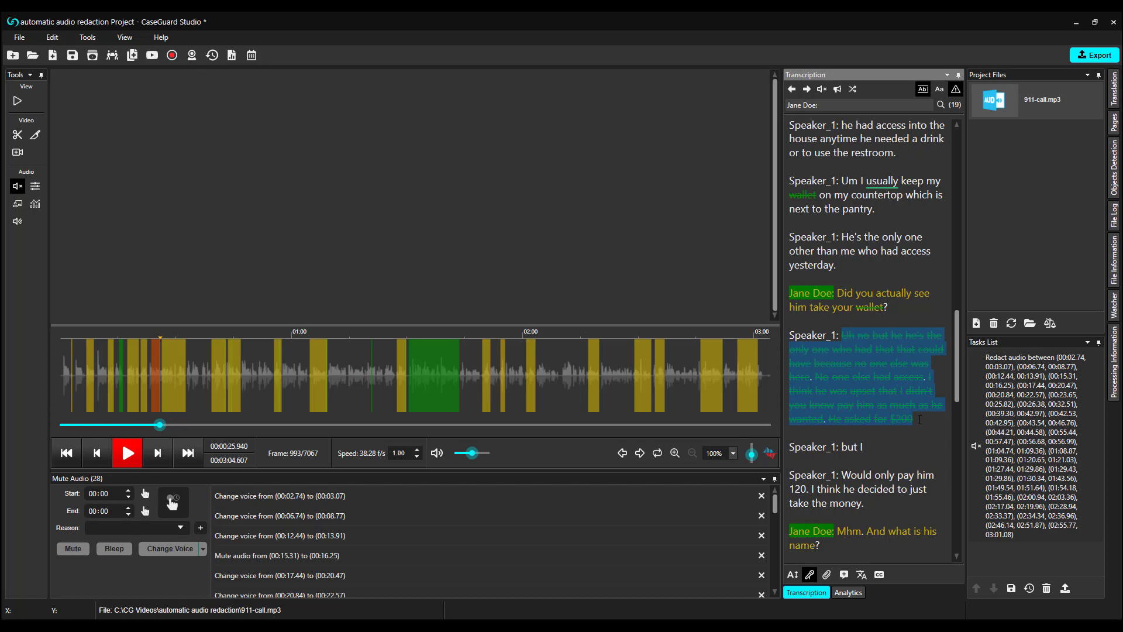
click(657, 453)
click(629, 345)
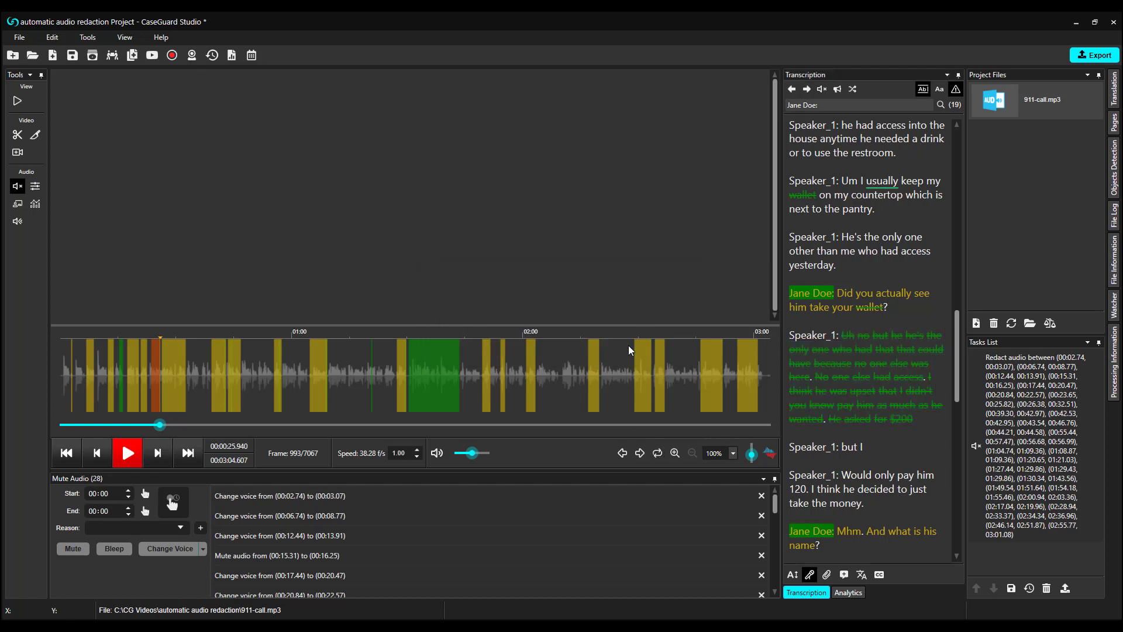
Show the Analytics entity list and filter it to the Name type, leaving 7 detected names.
click(846, 592)
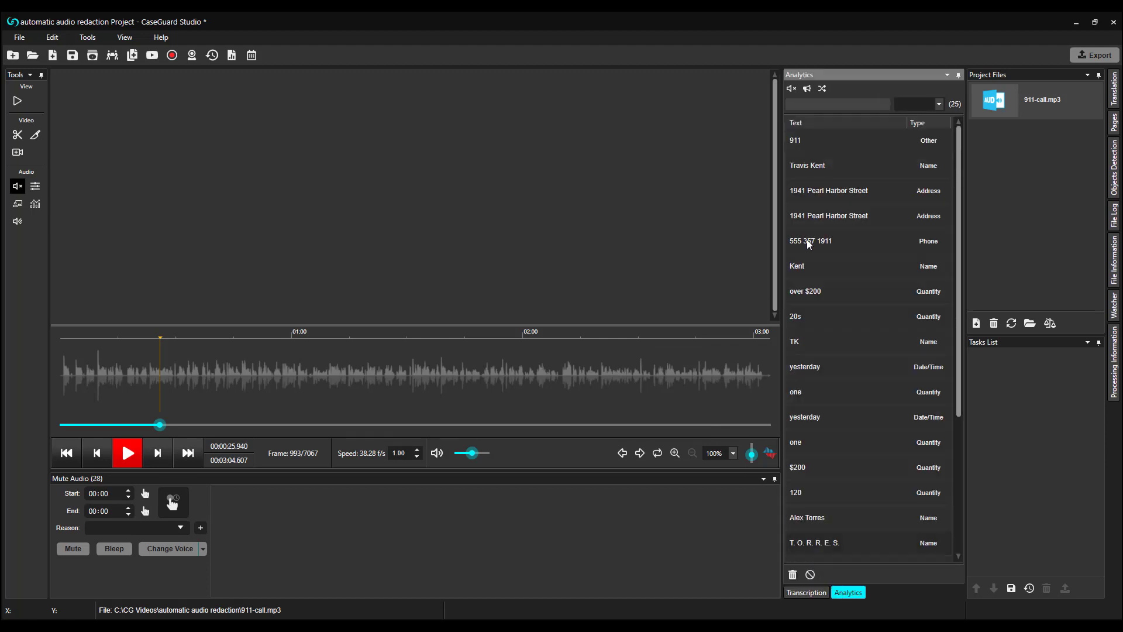
scroll(916, 290, down, 2)
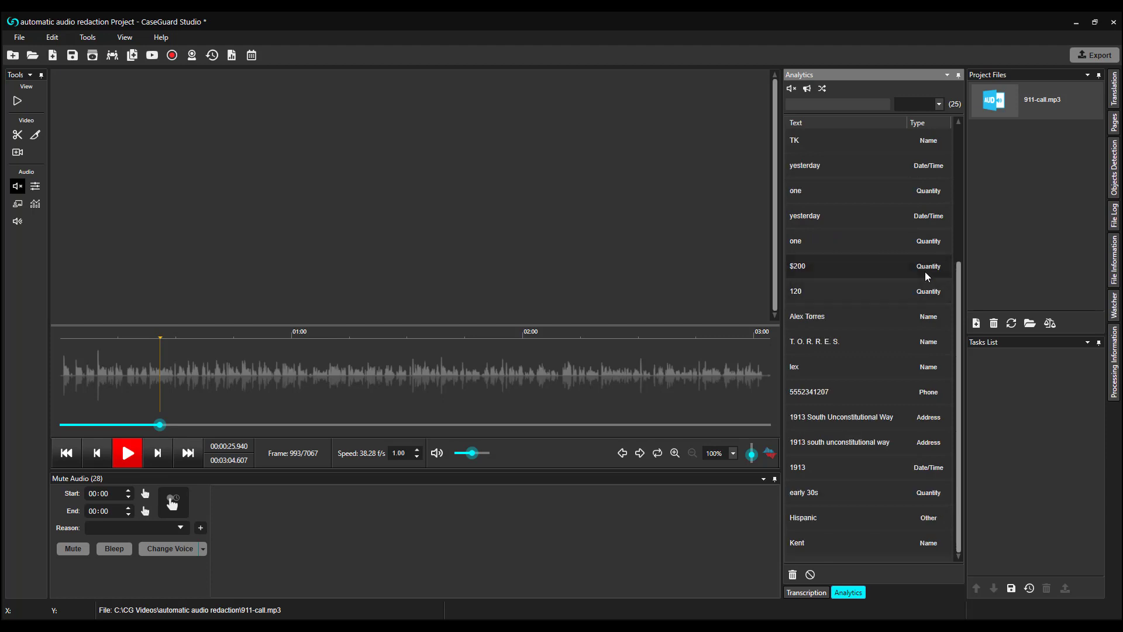
scroll(927, 264, up, 2)
click(939, 104)
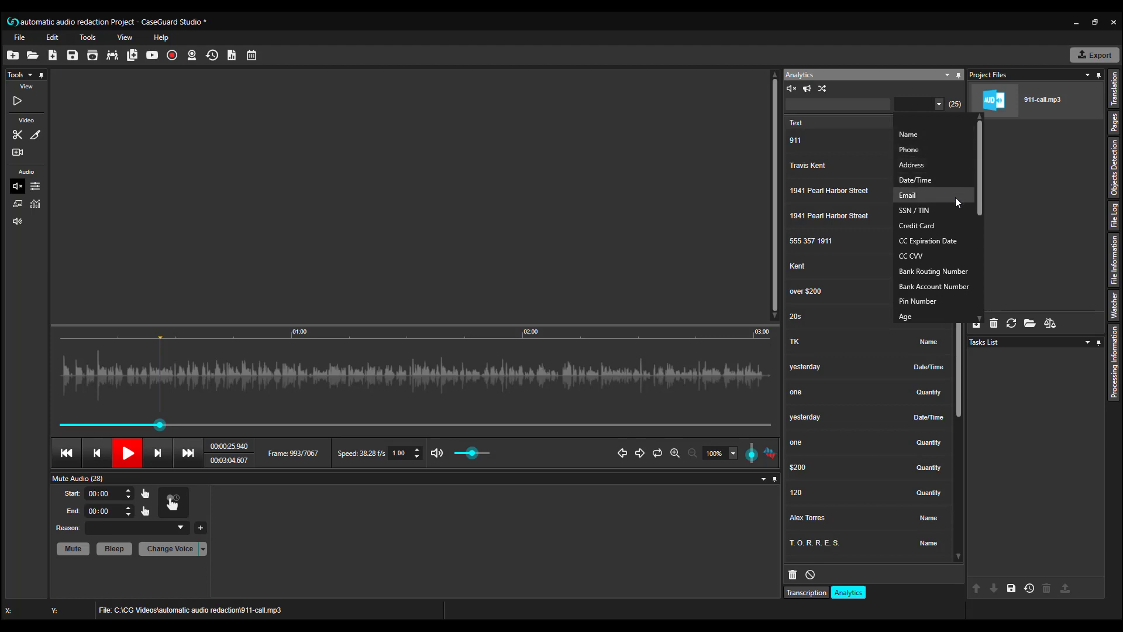
scroll(958, 211, down, 1)
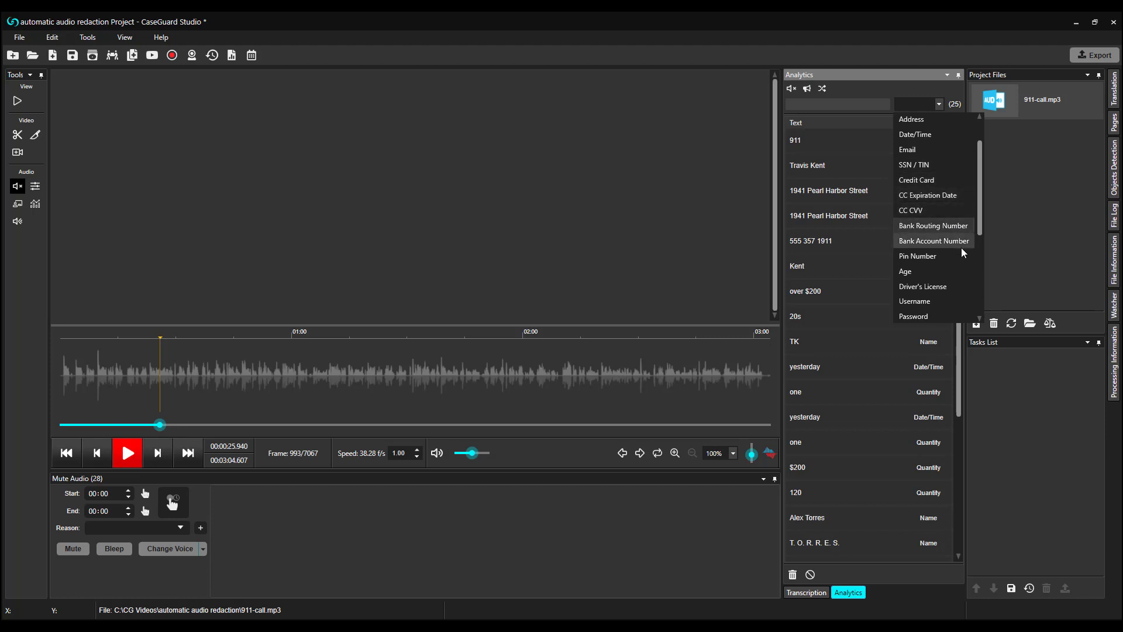
scroll(960, 246, down, 2)
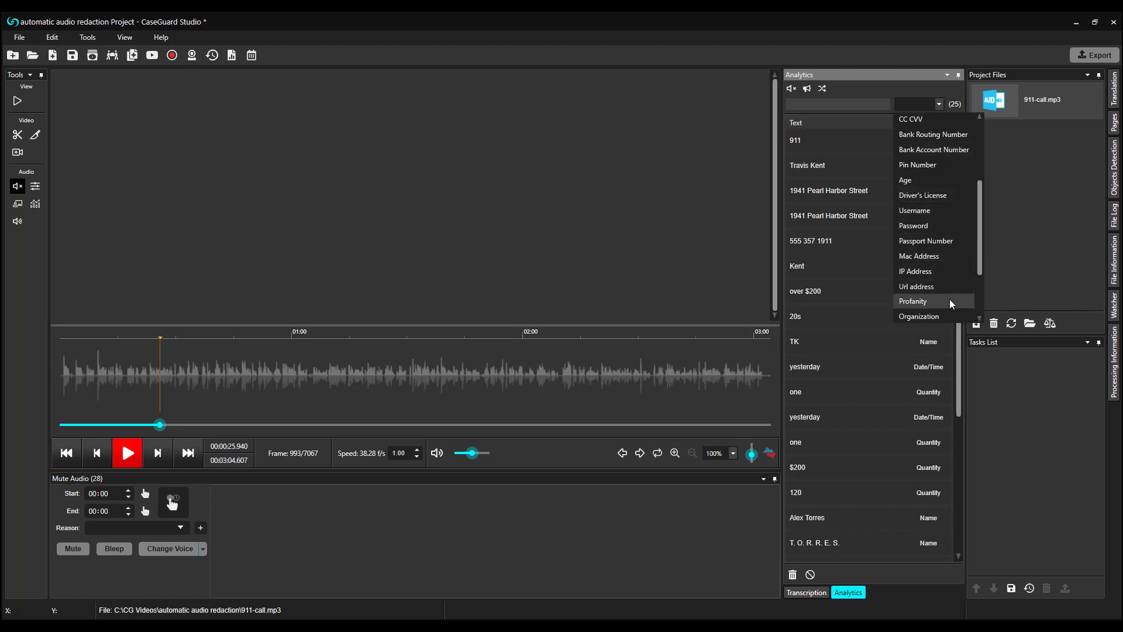
scroll(951, 295, up, 3)
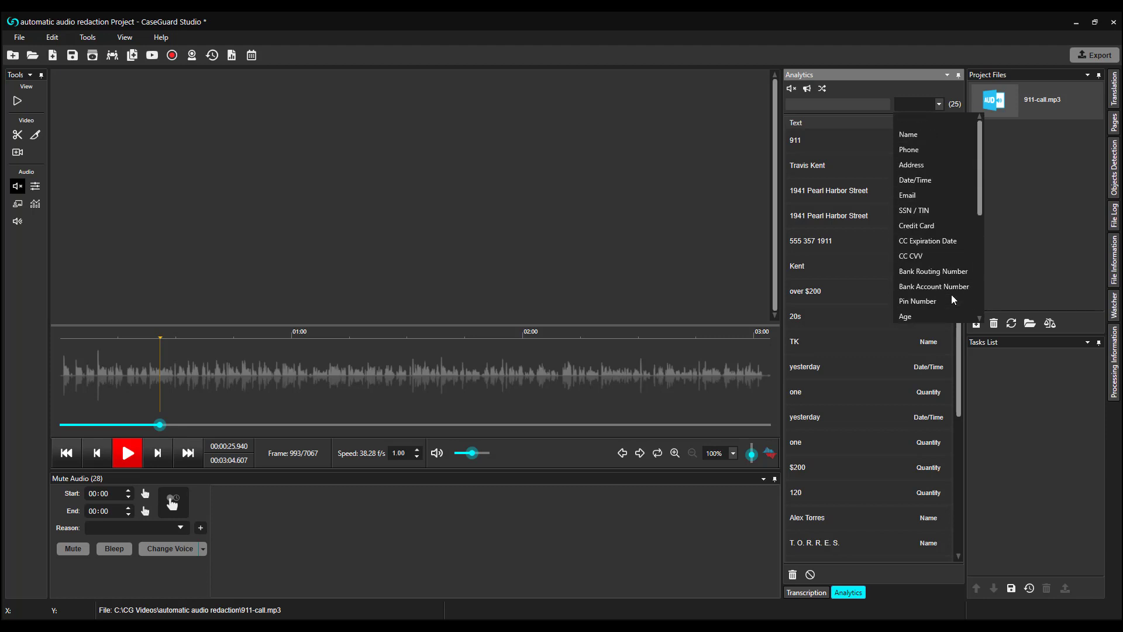
click(926, 135)
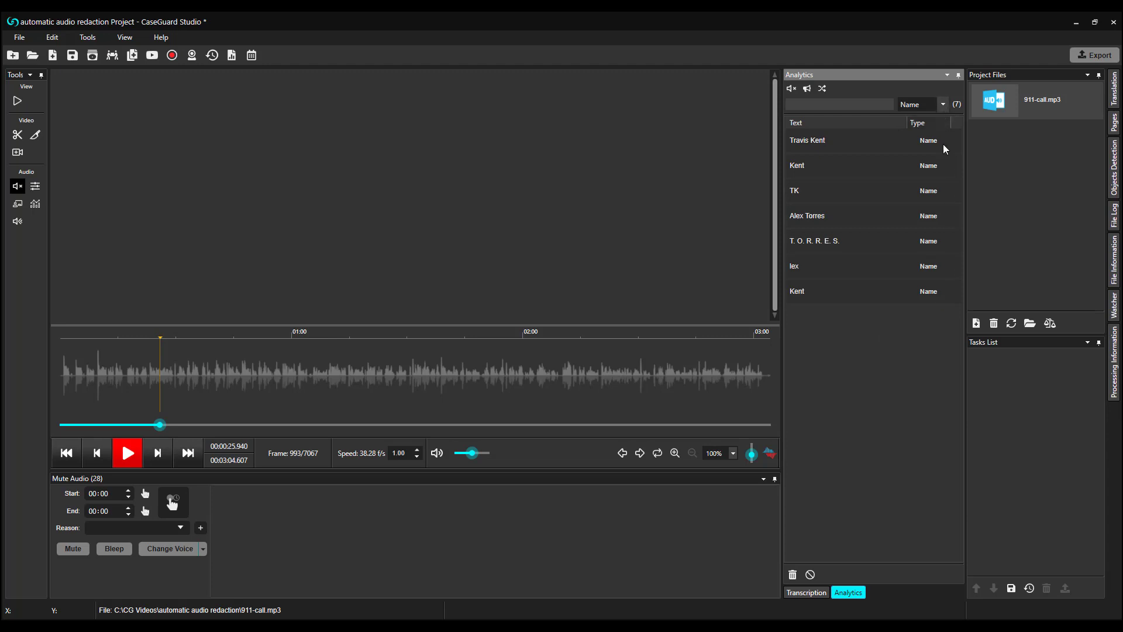
Jump to the spelled-out surname near 01:56, replay it, and pause around 01:59.
mouse_move(903, 244)
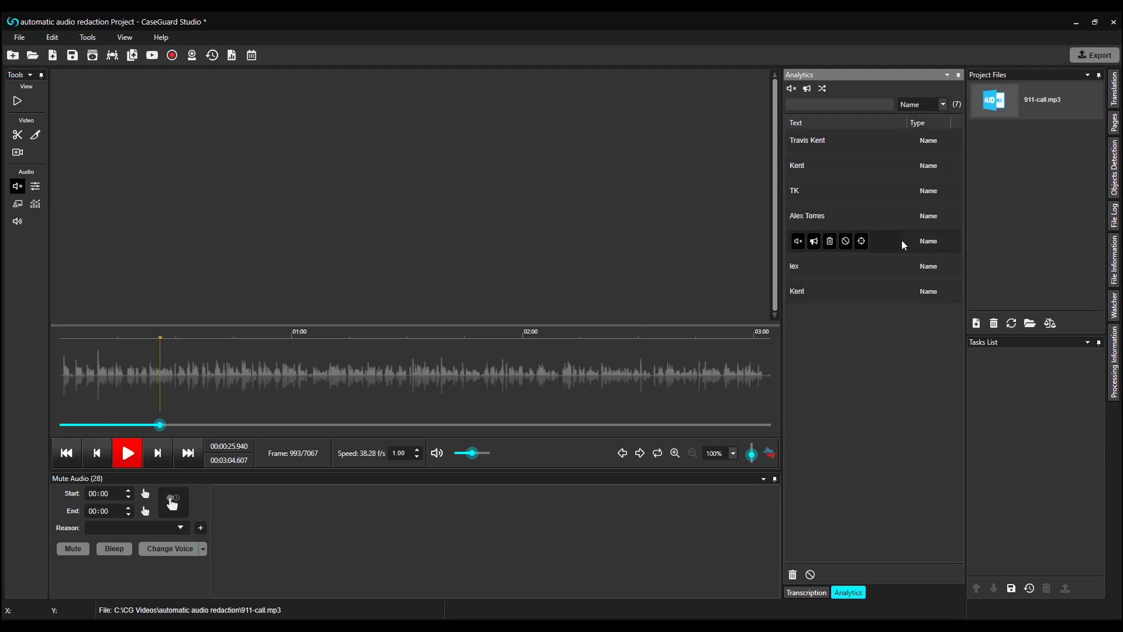
click(863, 241)
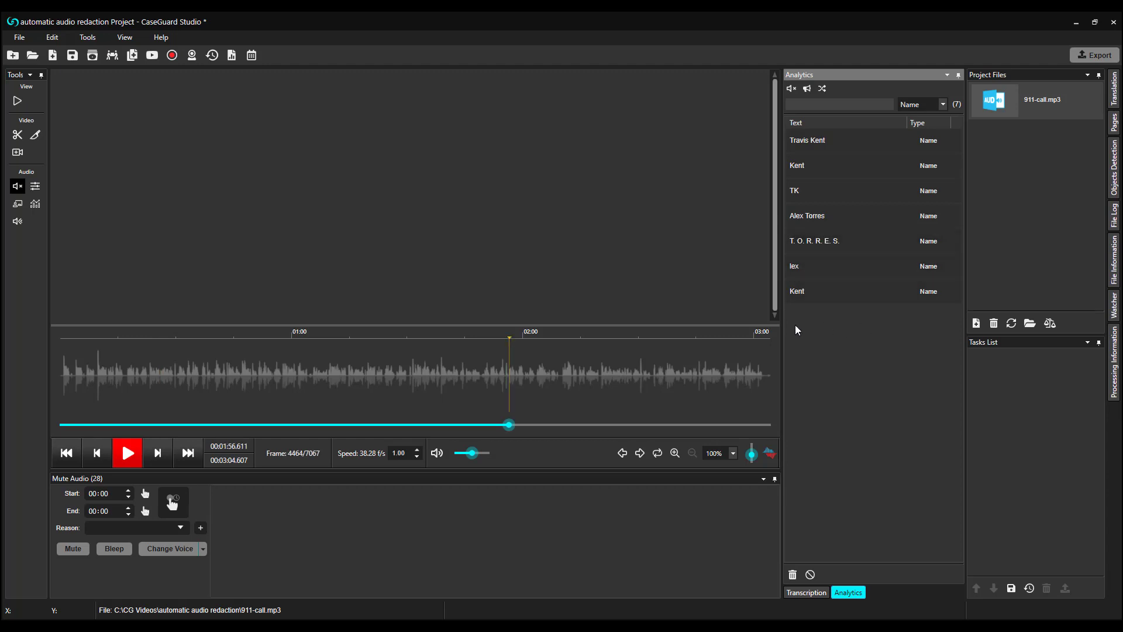
click(127, 453)
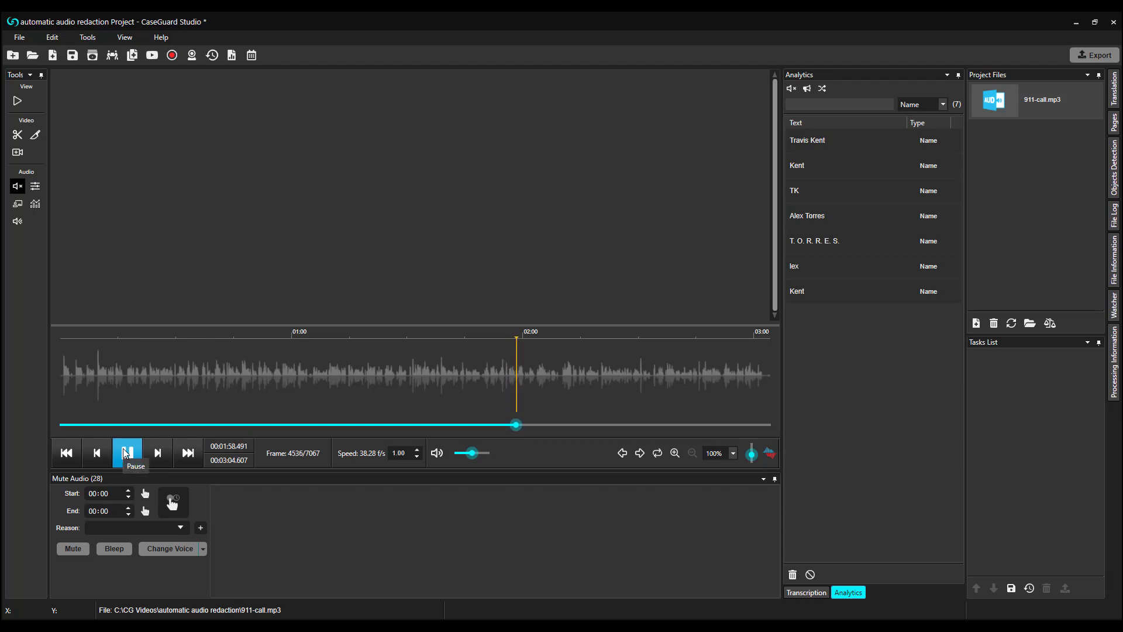
click(127, 452)
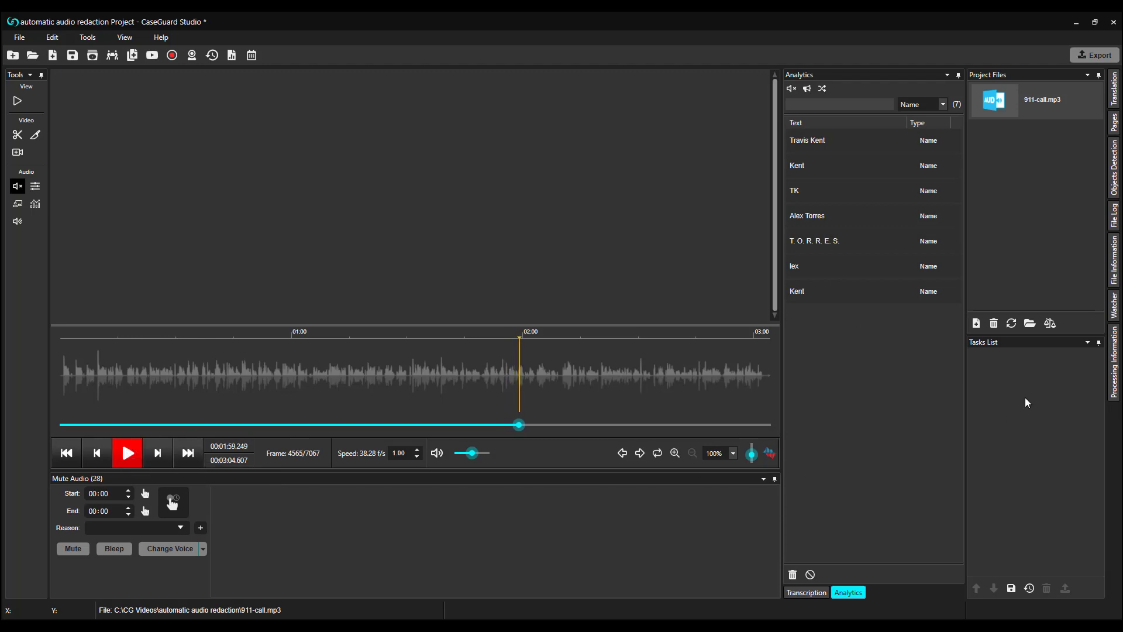
mouse_move(870, 241)
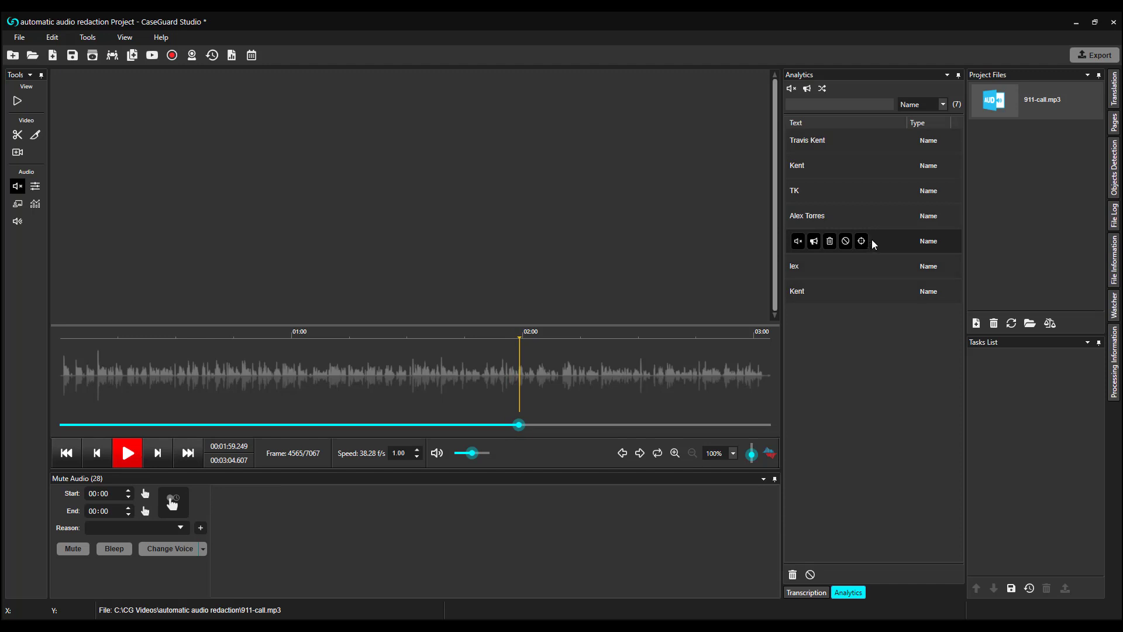
Mute the spelled-out name, then search the caller's surname and mute all three matches.
click(798, 241)
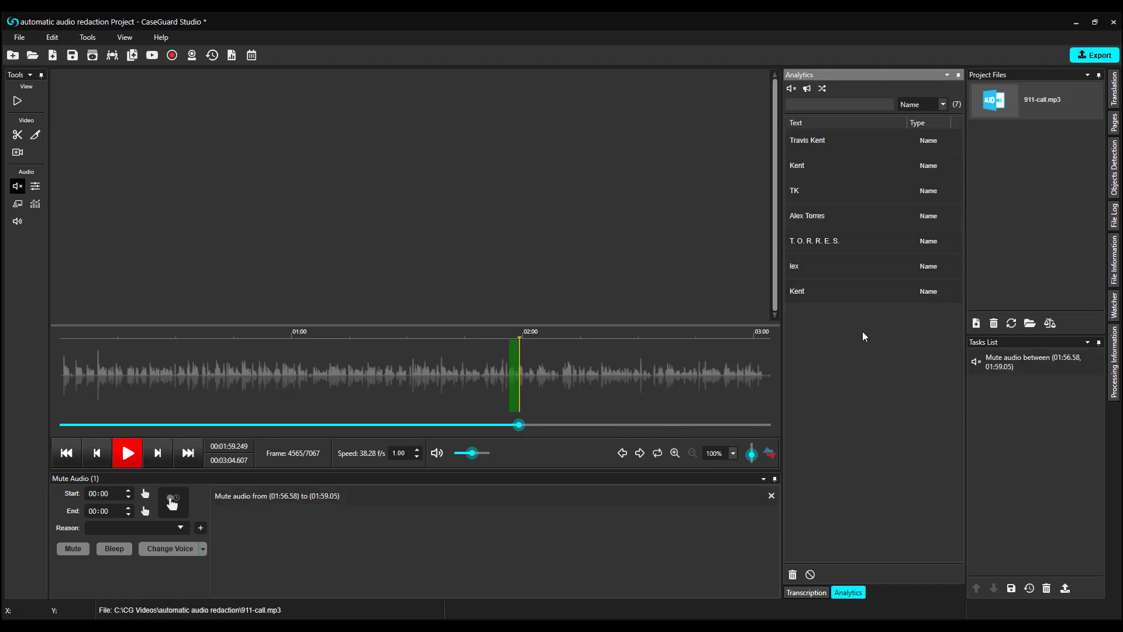
click(862, 104)
text(Kent)
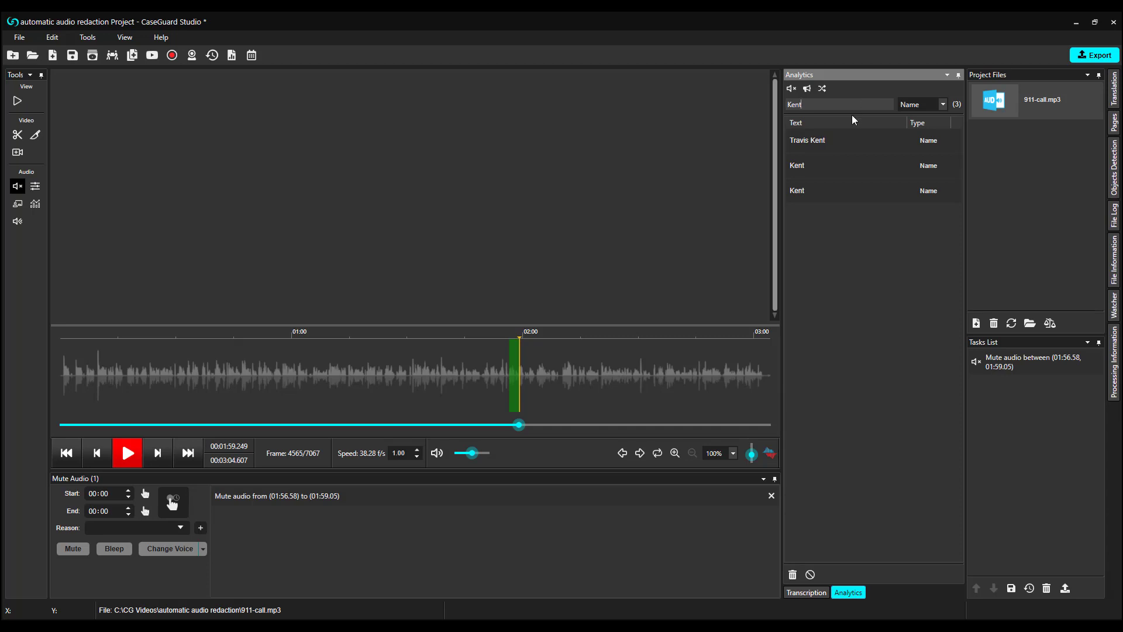
click(795, 90)
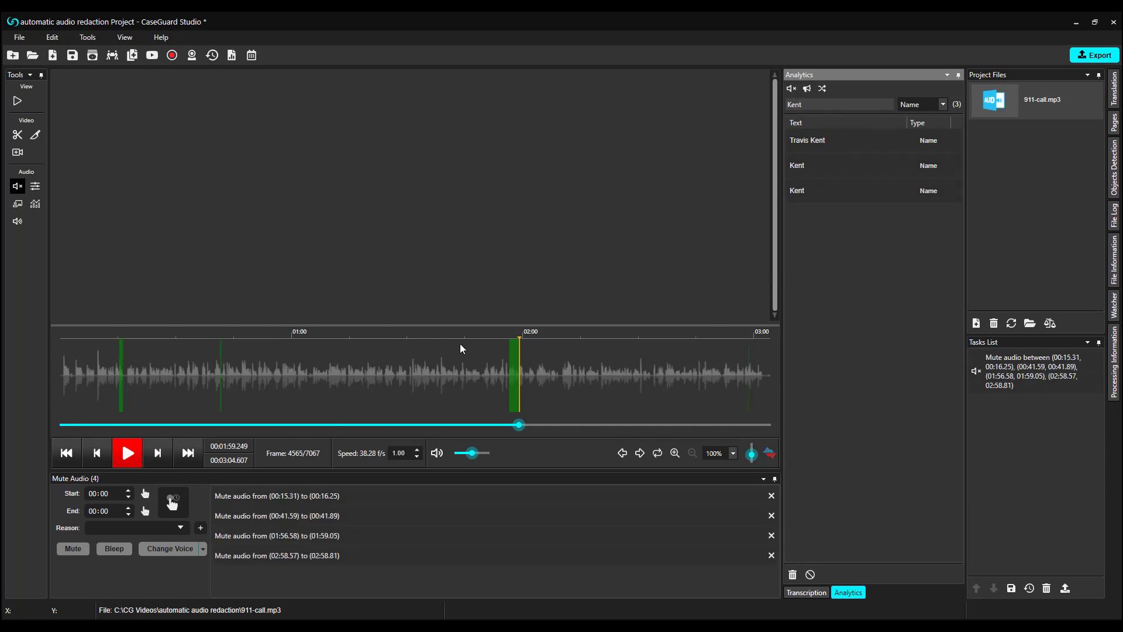
Clear the search, filter to Phone, and bleep both detected phone numbers.
key(BackSpace)
key(BackSpace)
key(BackSpace)
key(BackSpace)
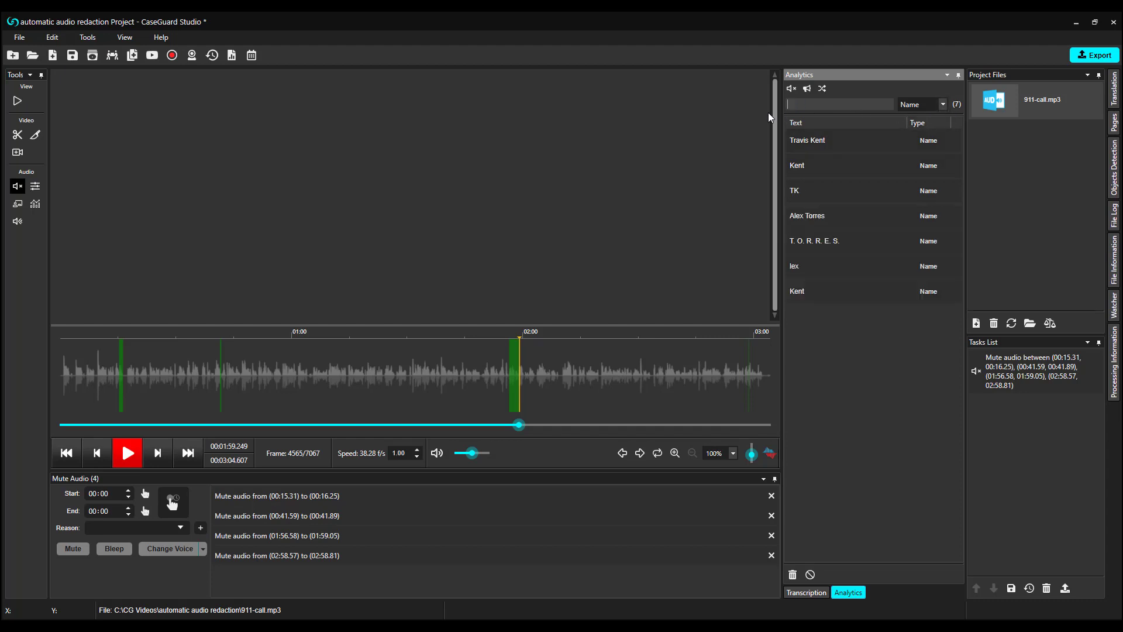
click(943, 104)
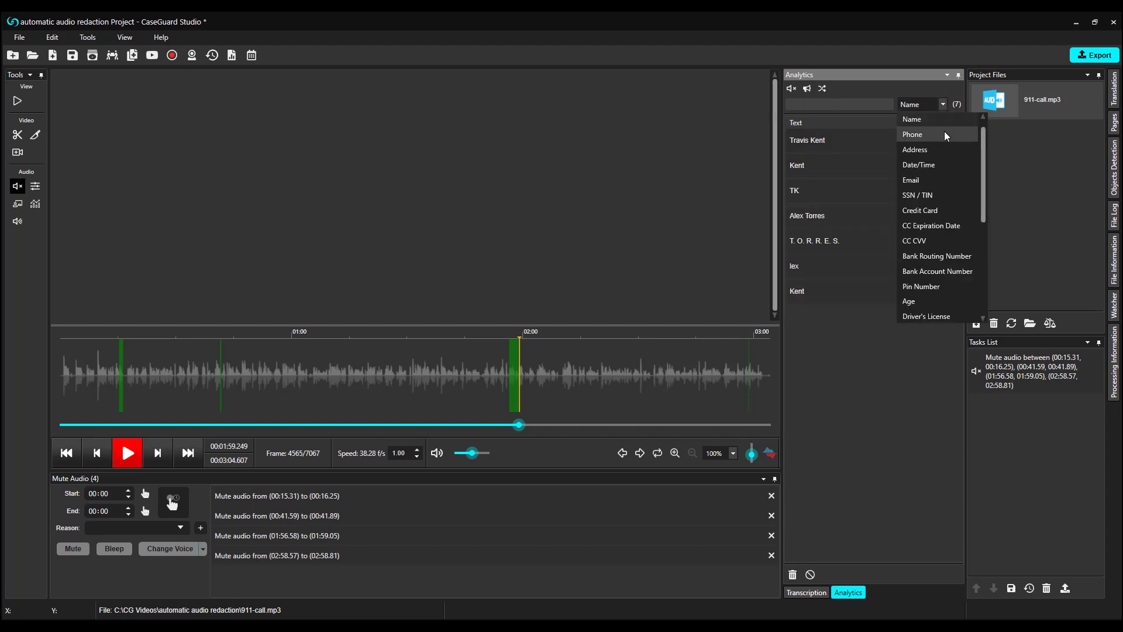
click(944, 131)
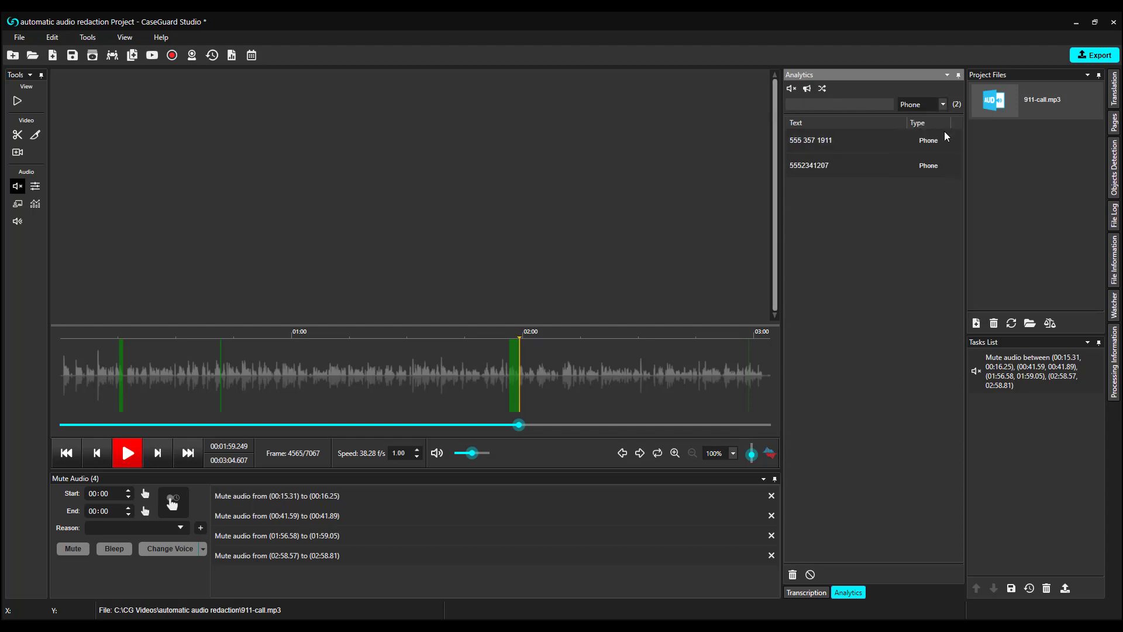
click(807, 89)
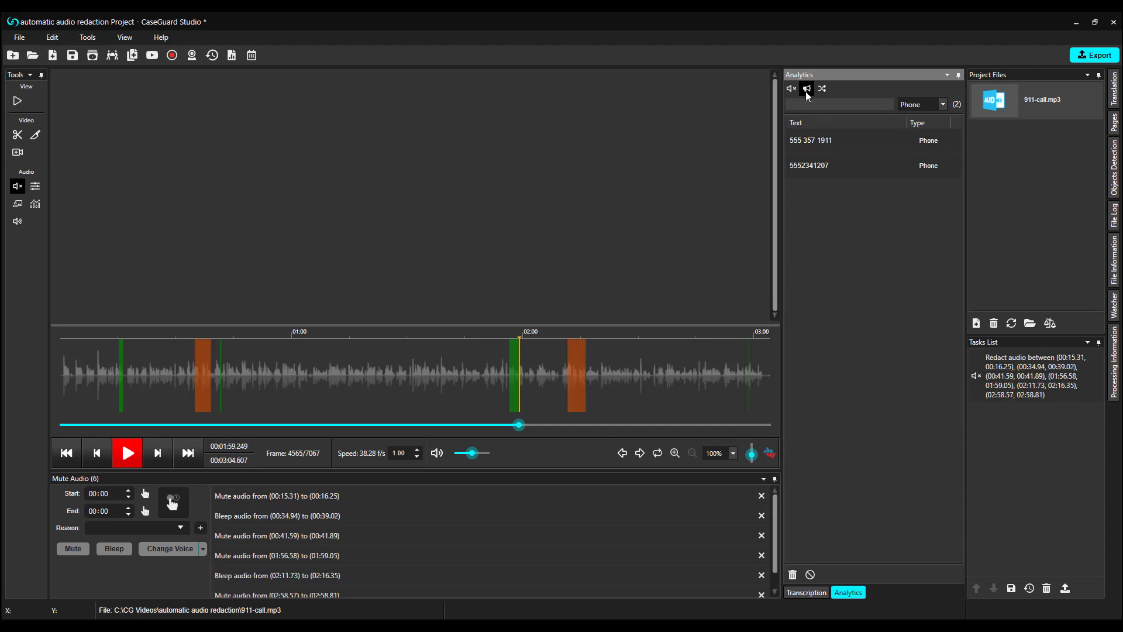
Filter to Address and mute the first two street-address mentions, totalling eight redactions.
click(940, 104)
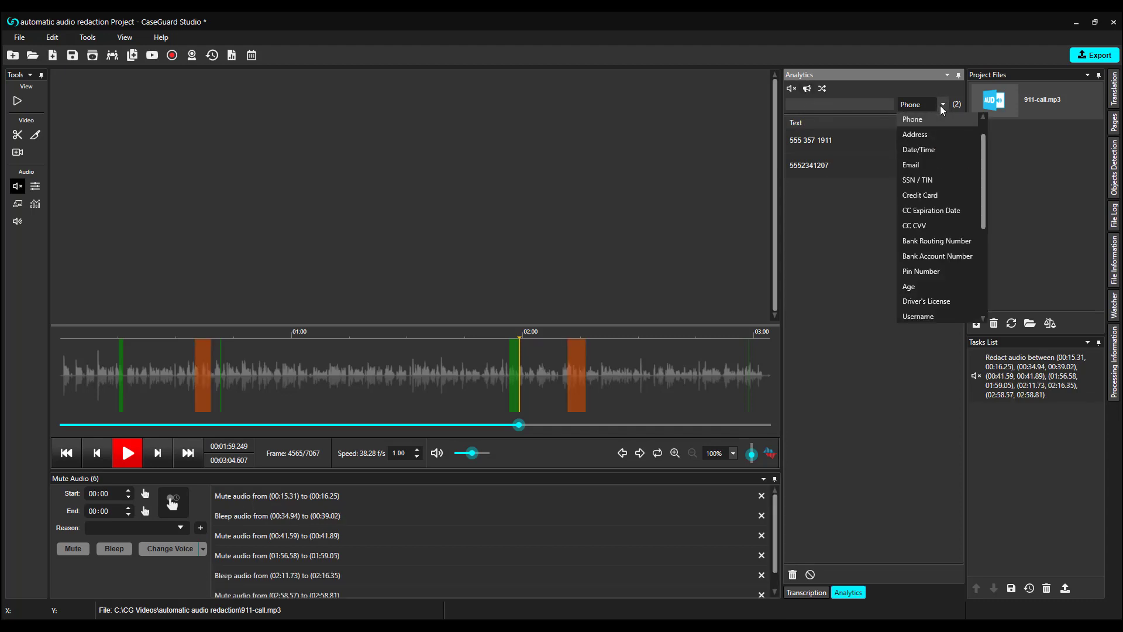
click(946, 131)
mouse_move(893, 146)
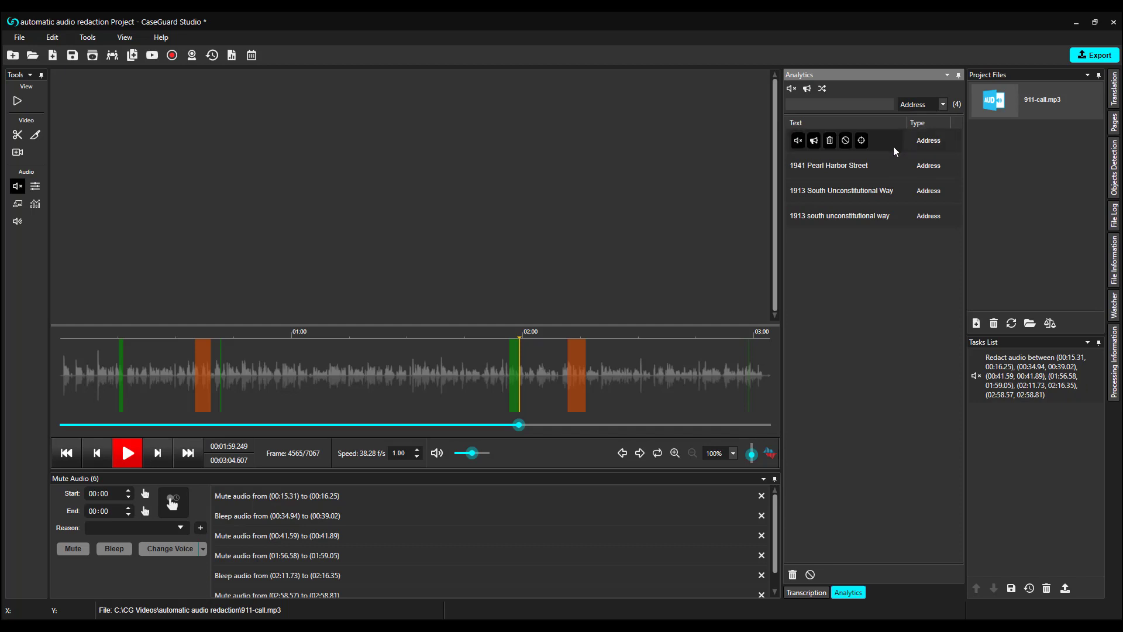
click(798, 141)
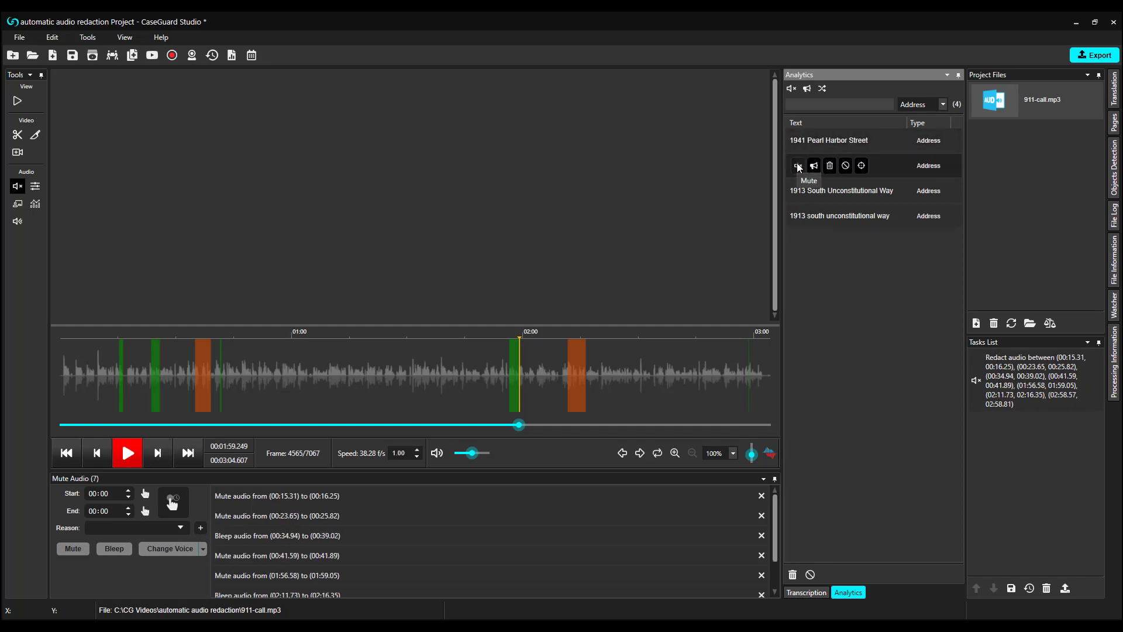
click(798, 166)
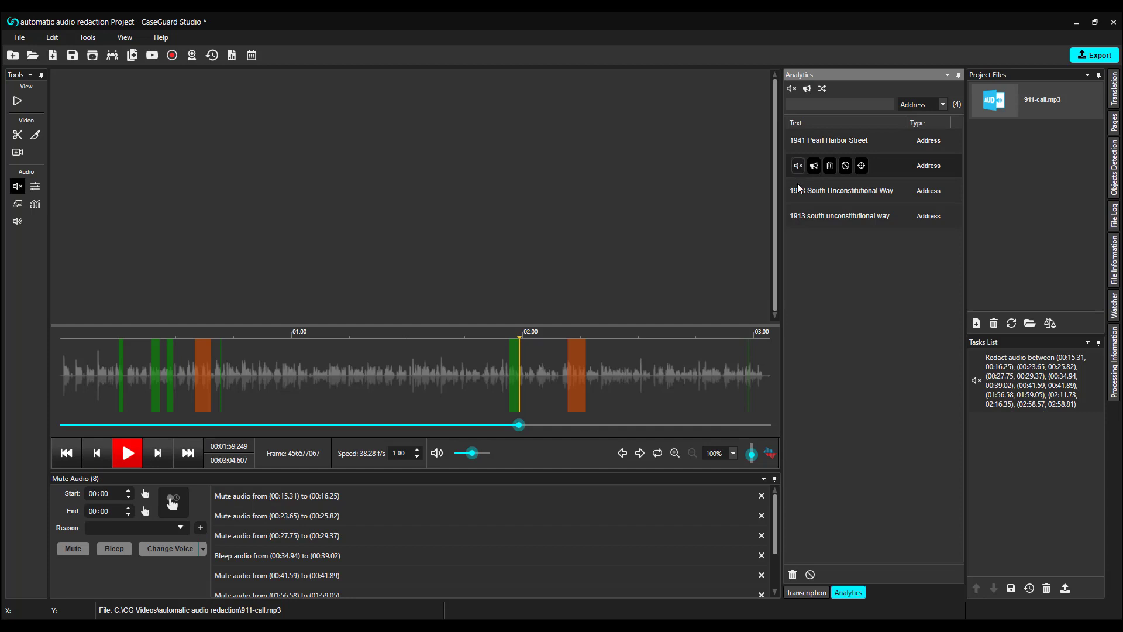
Block the third detected address in this file only, leaving two Address entries.
mouse_move(797, 191)
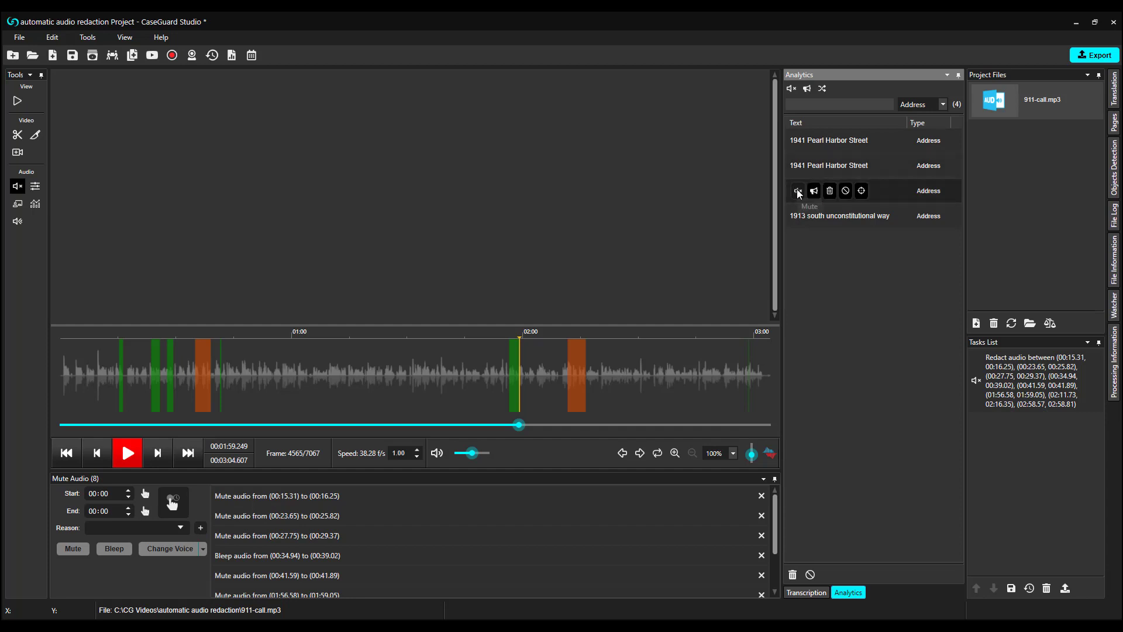
click(845, 191)
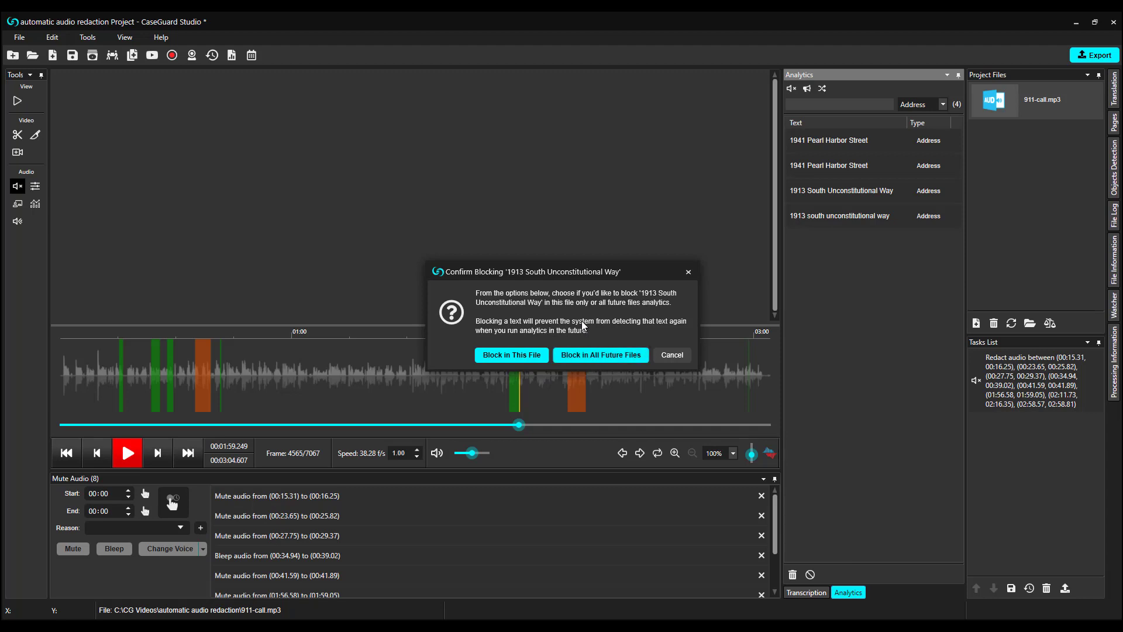
click(500, 357)
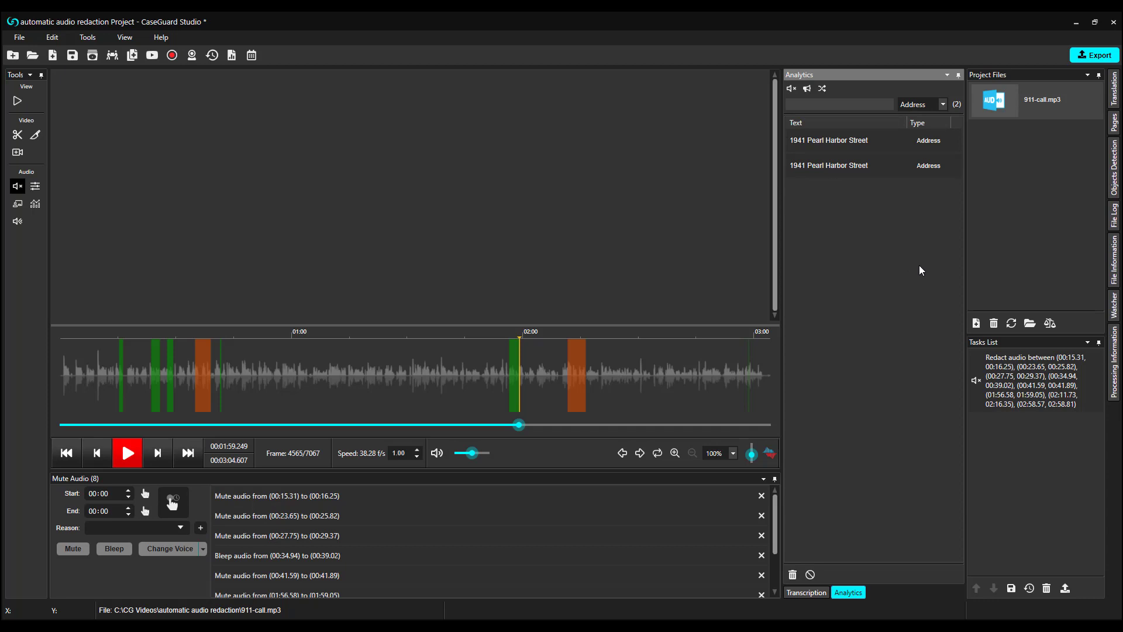
click(811, 574)
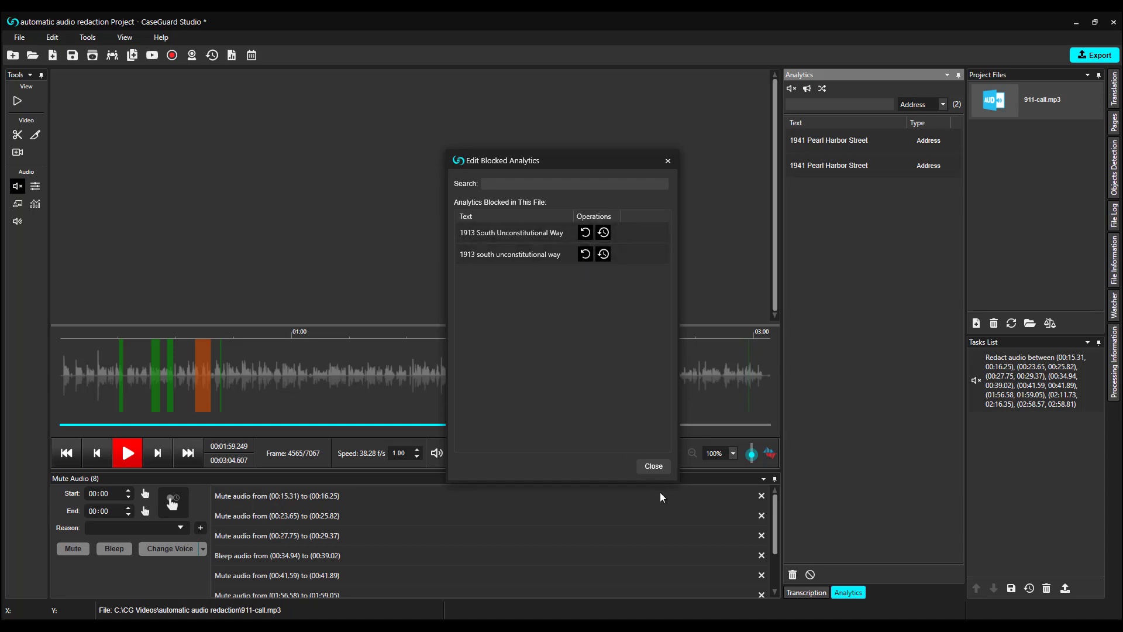
click(653, 466)
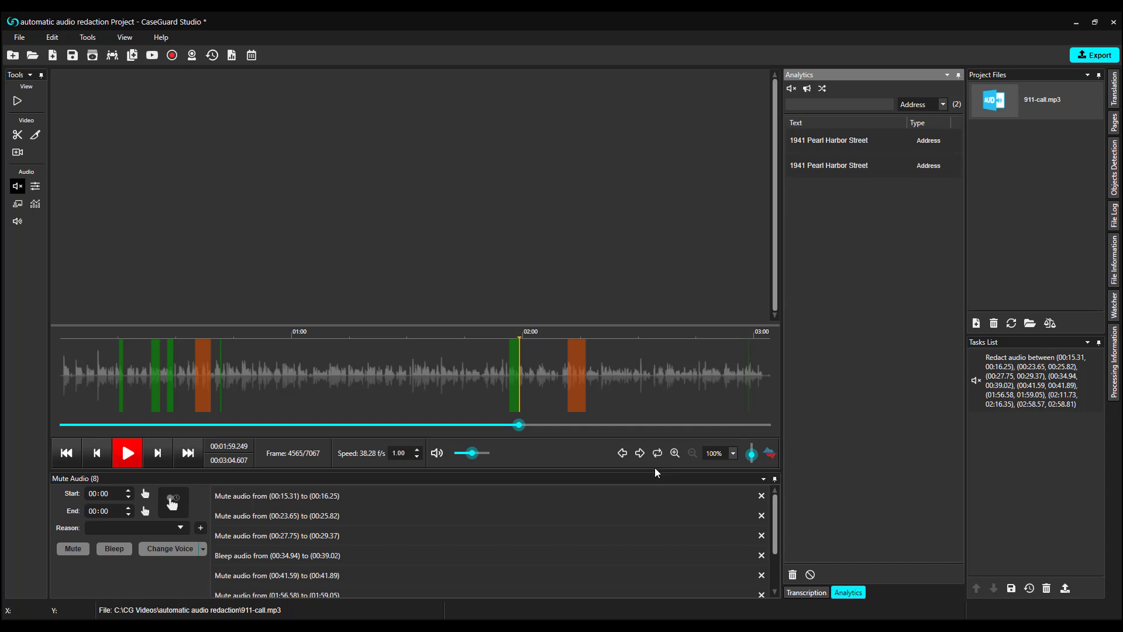
Show the Transcription tab and preview the two-page 911-call.mp3 transcription report, then close it.
click(799, 592)
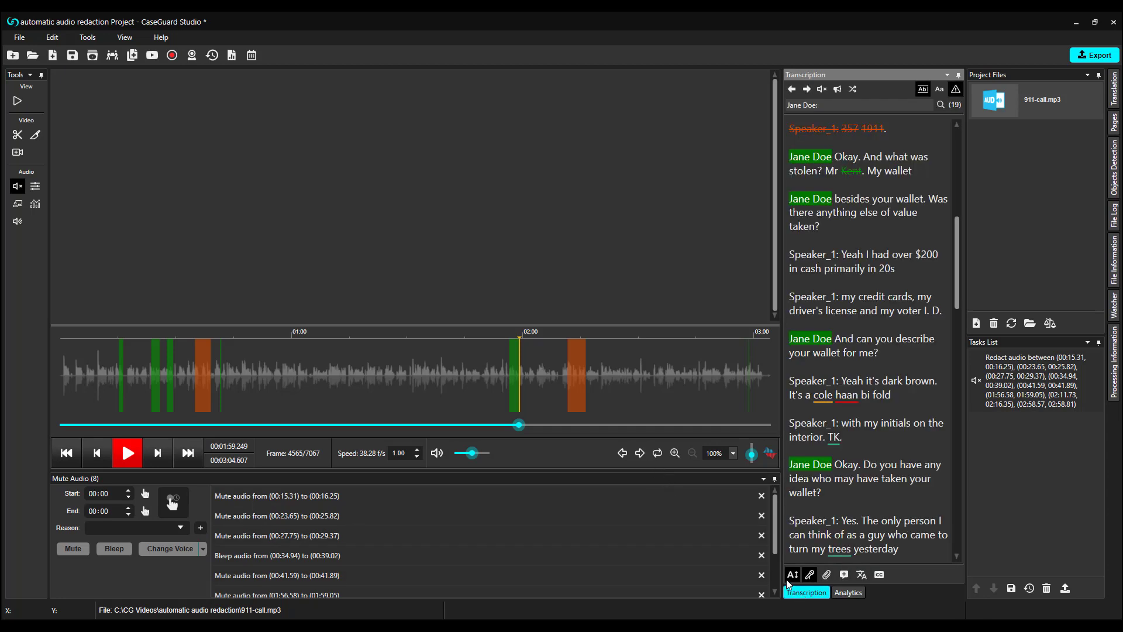
click(232, 57)
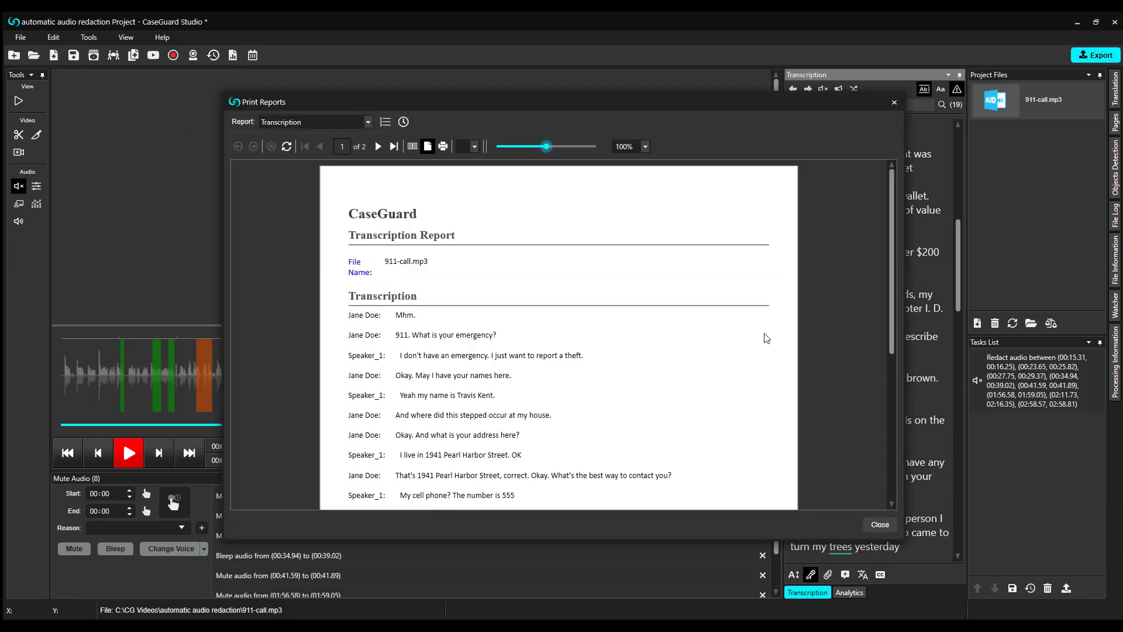
scroll(738, 347, down, 2)
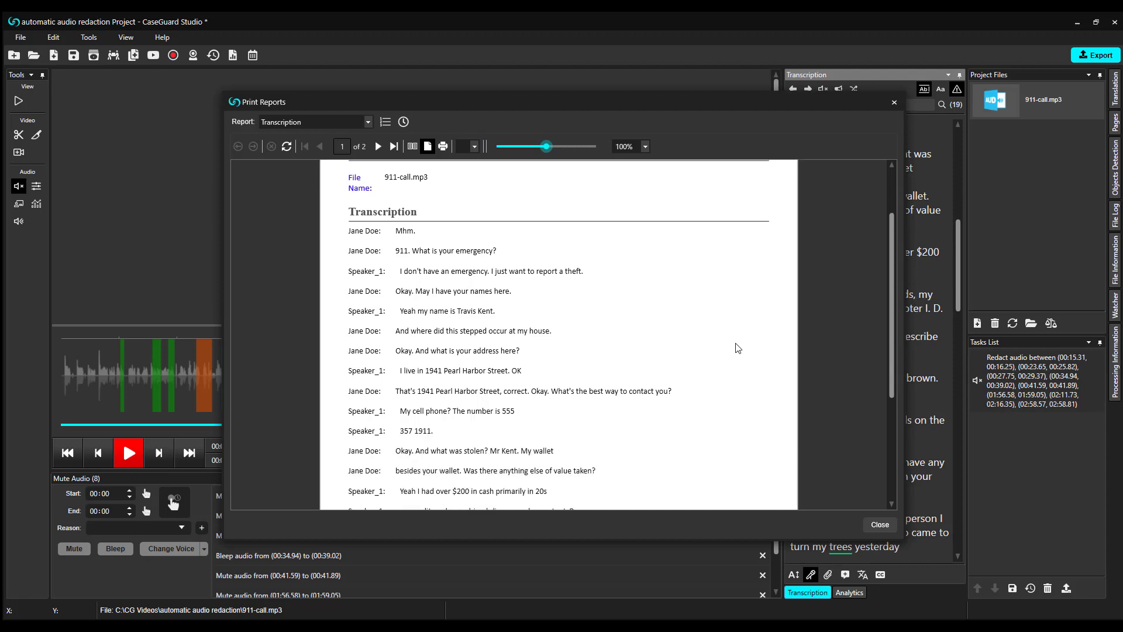
scroll(738, 347, down, 3)
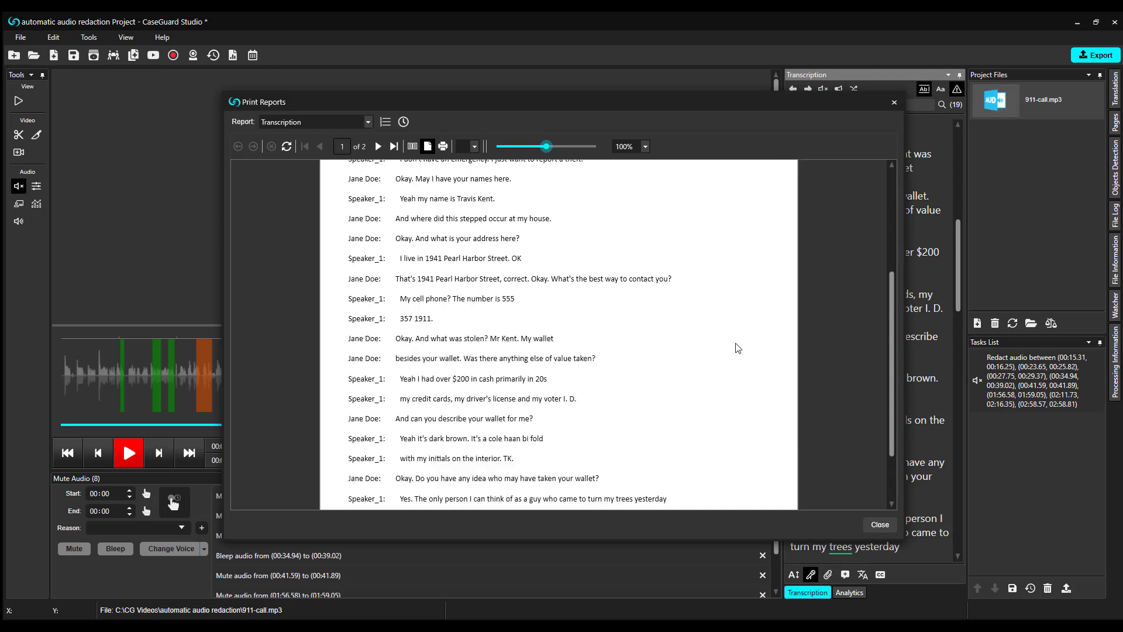
click(475, 148)
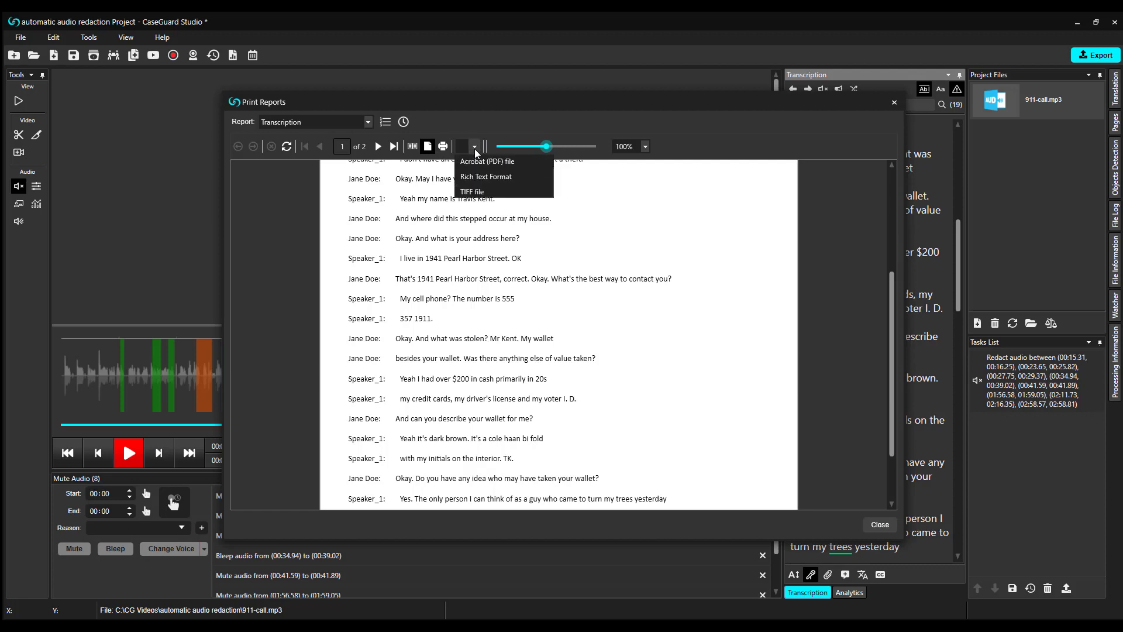
click(894, 103)
click(894, 103)
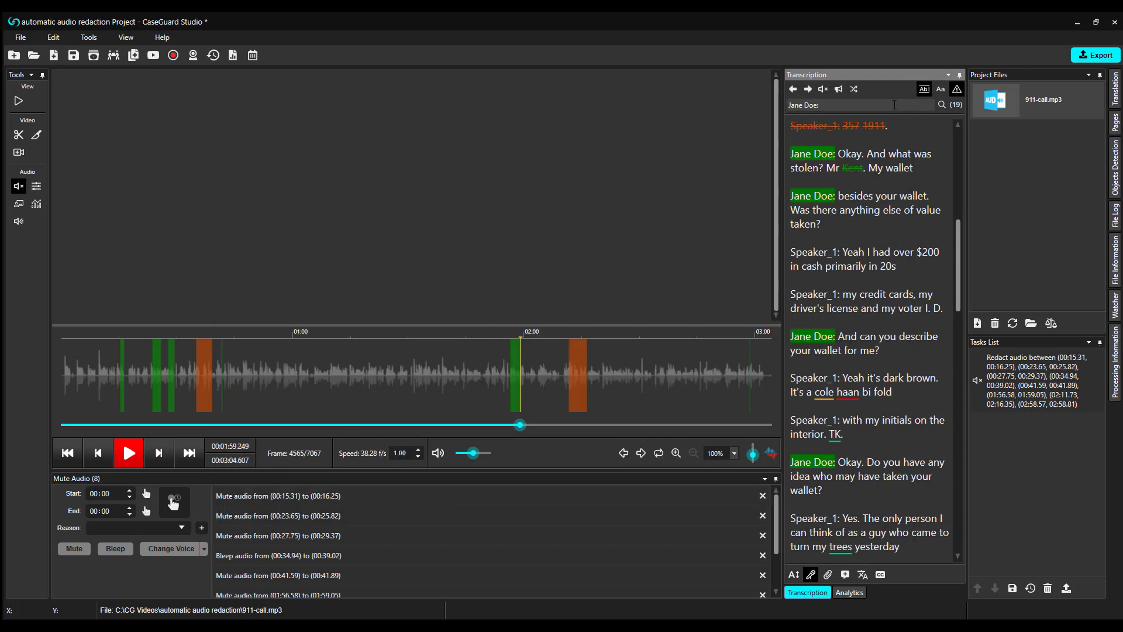
Export the redacted audio with effects applied, then open 911-call_Redacted.mp3 and review its marked transcript.
click(1087, 57)
click(702, 376)
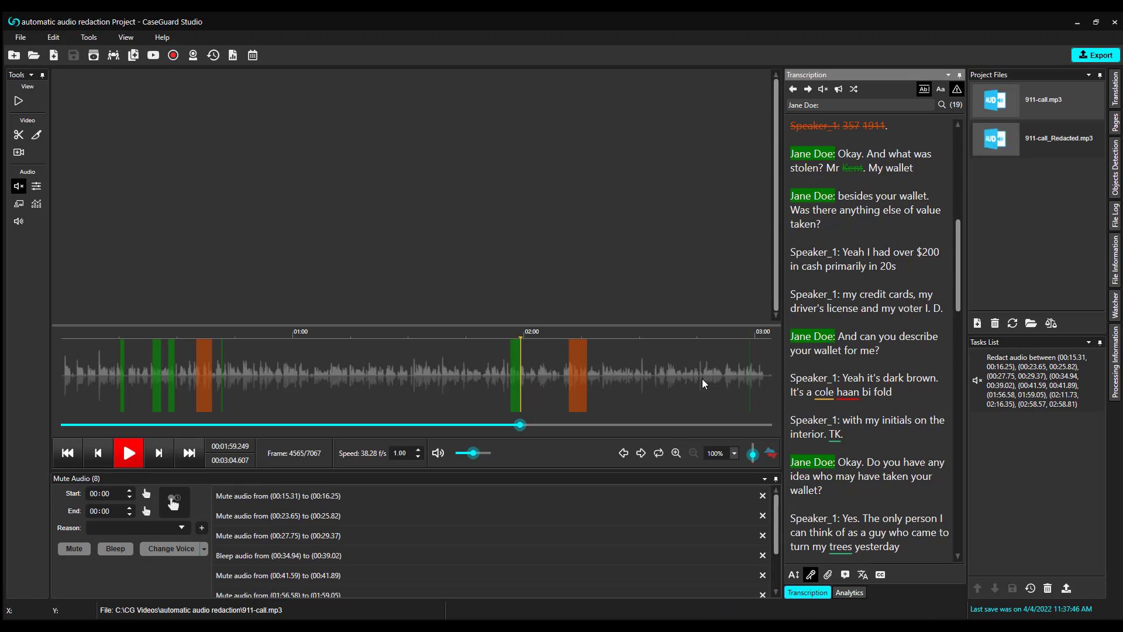
click(1029, 146)
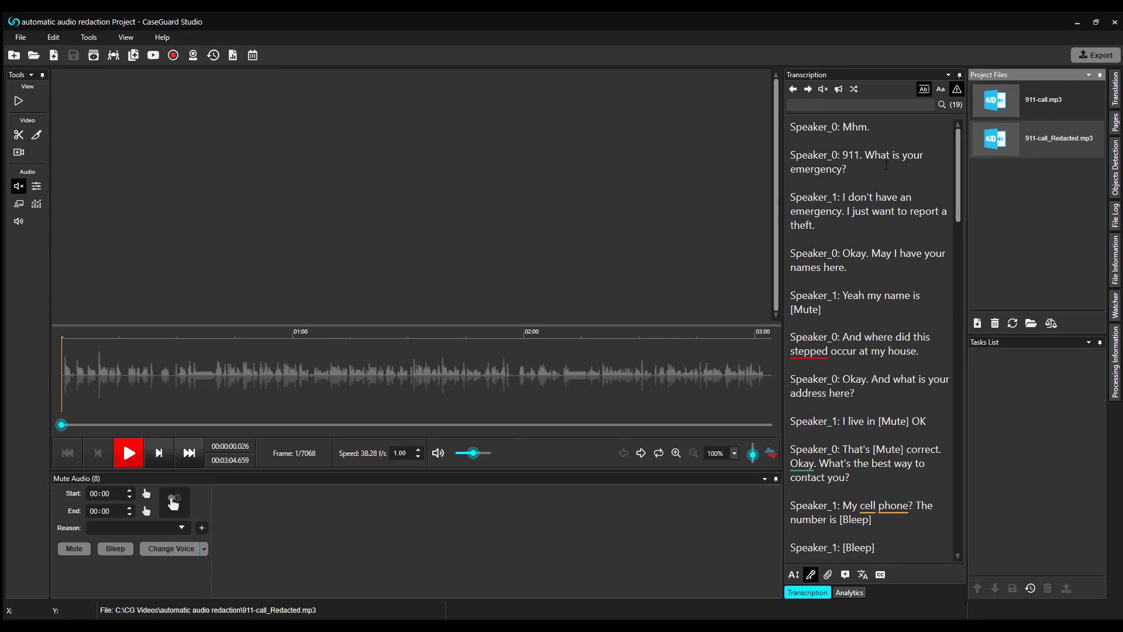
scroll(907, 257, down, 1)
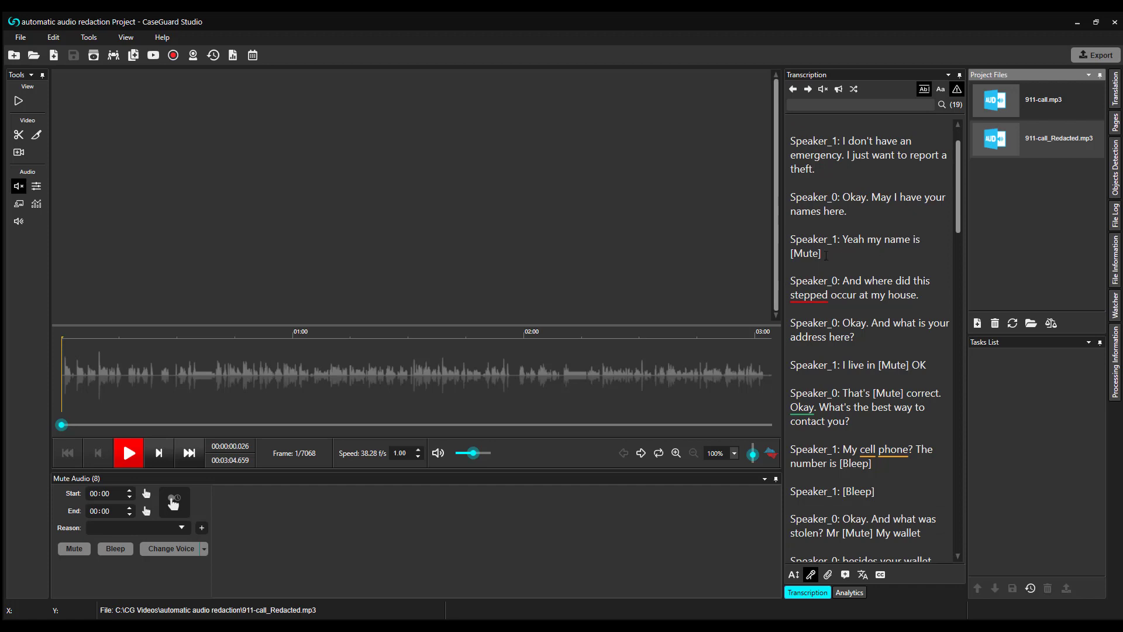
scroll(825, 256, down, 2)
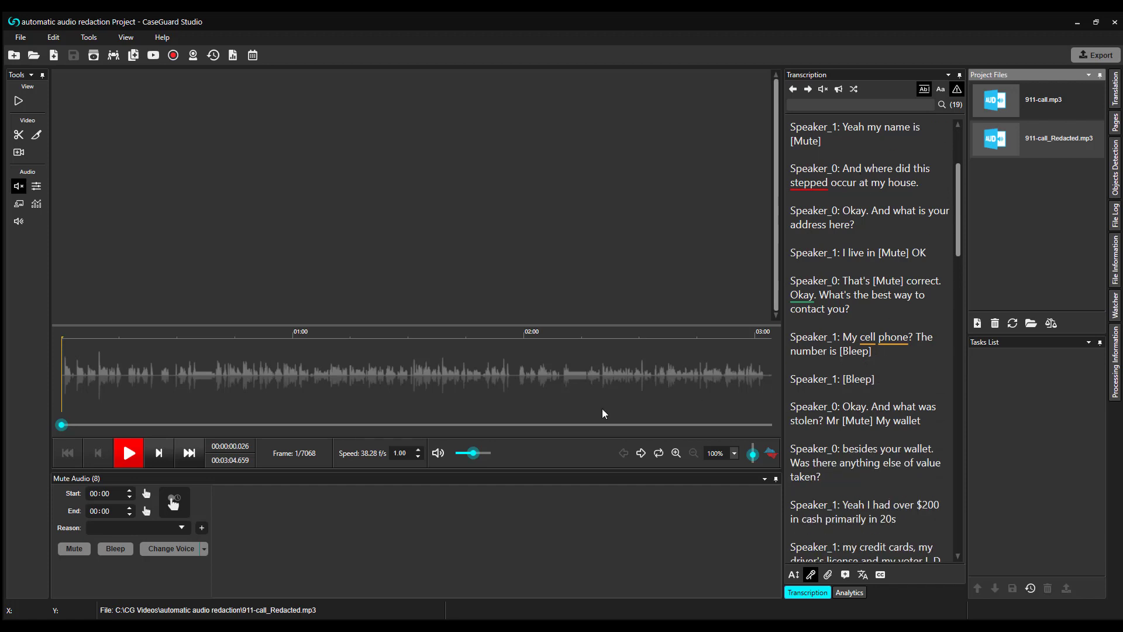
Play the redacted call while scrolling the transcript, pausing at 00:38.170.
click(124, 459)
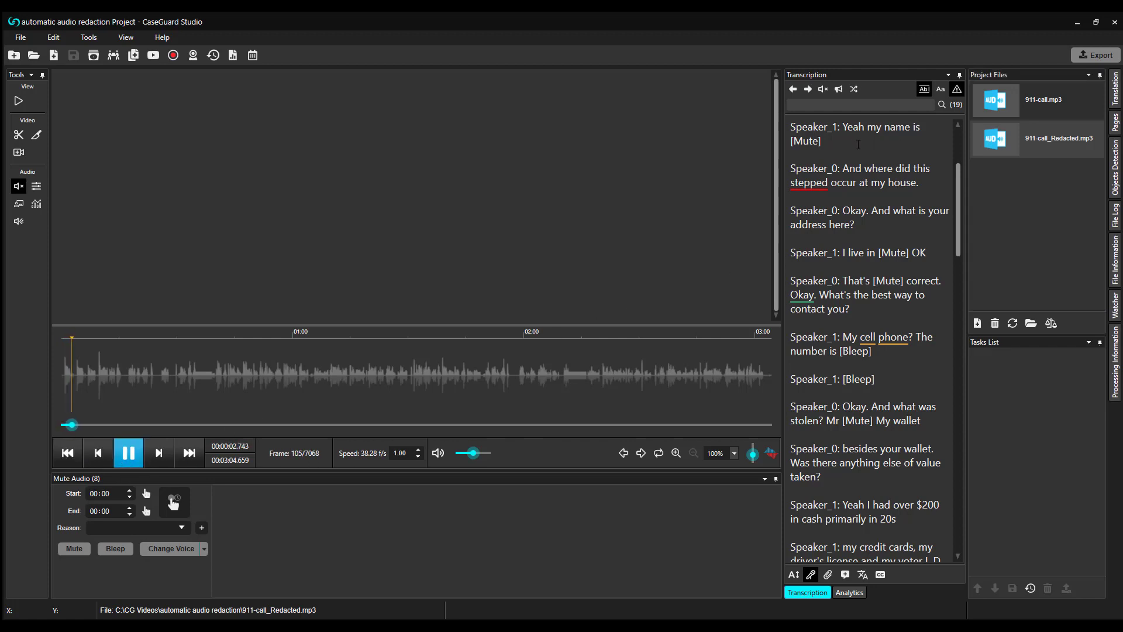
scroll(871, 164, up, 3)
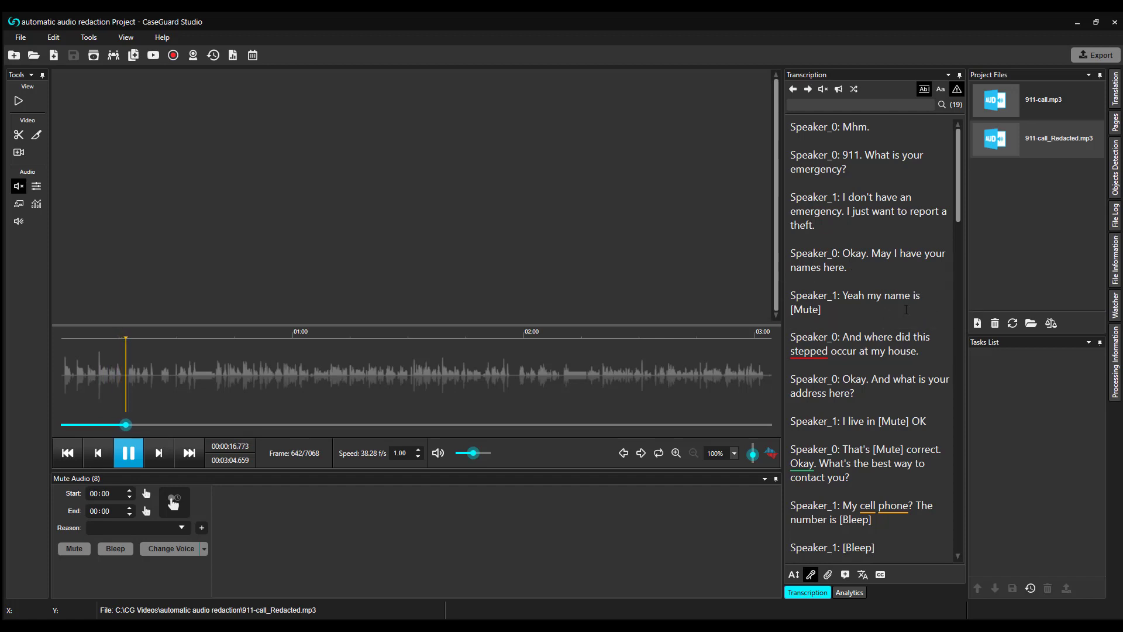
scroll(860, 293, down, 2)
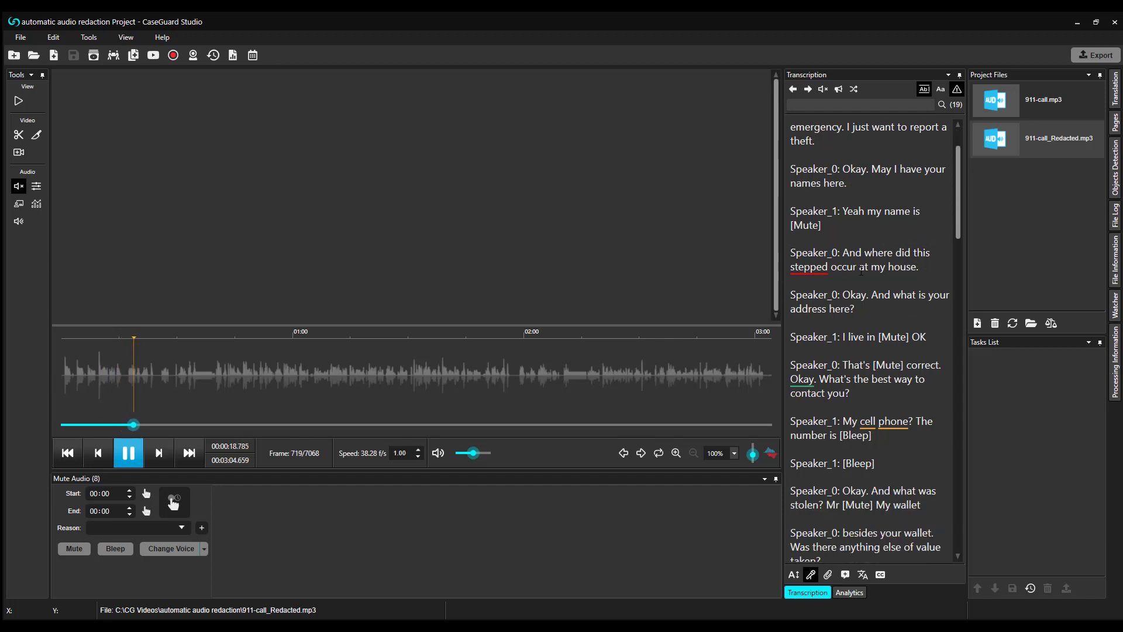
scroll(914, 275, down, 2)
scroll(914, 275, down, 1)
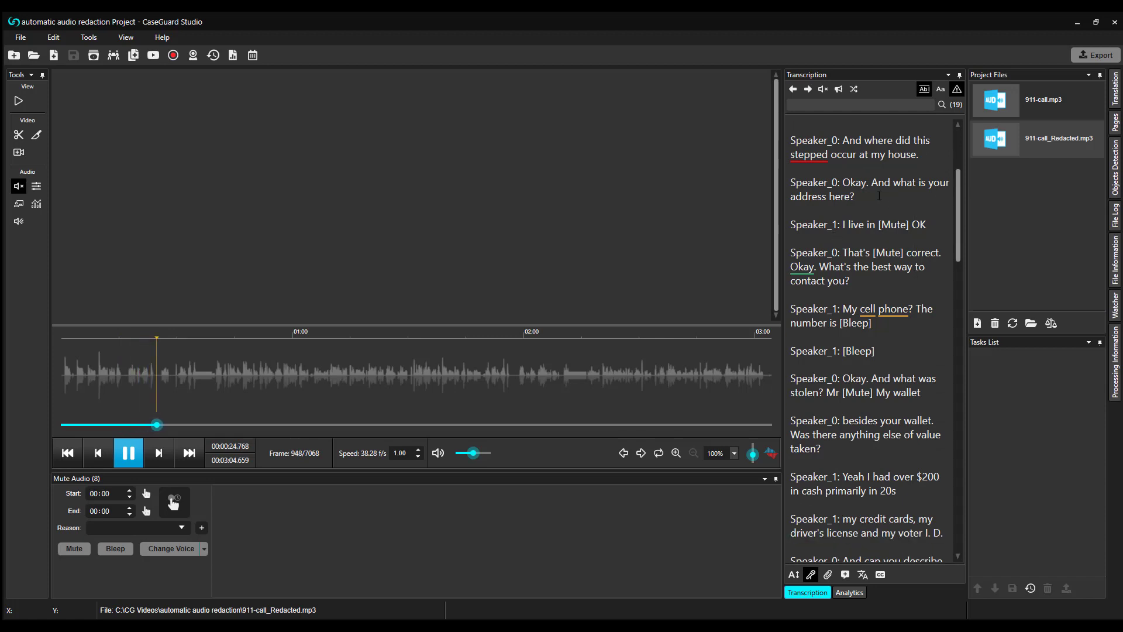
scroll(924, 232, down, 1)
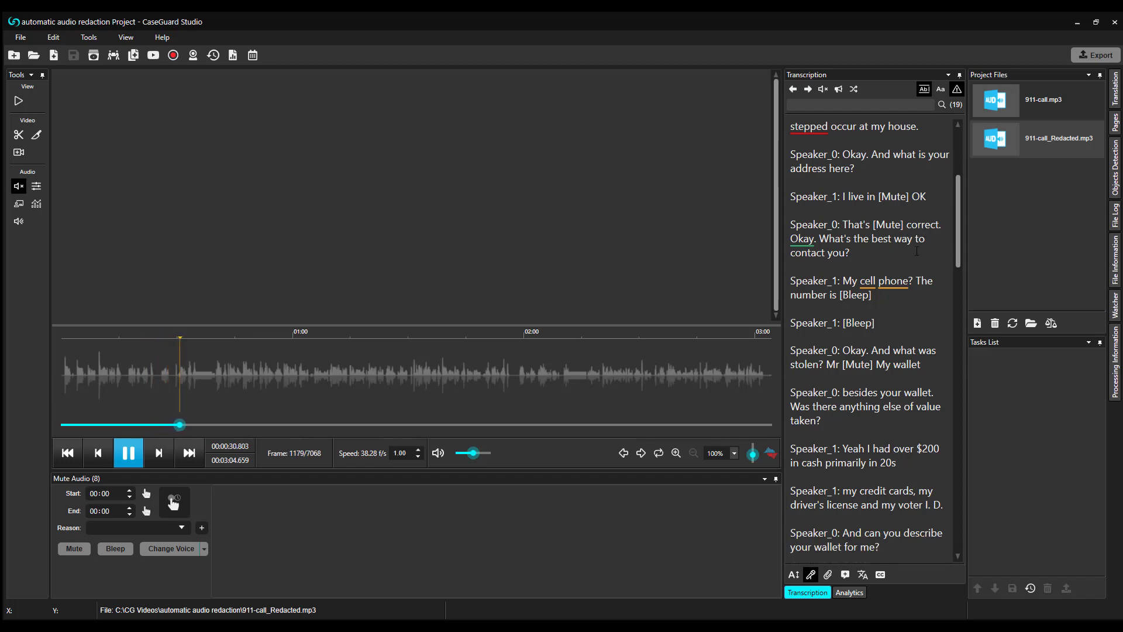
scroll(917, 252, down, 2)
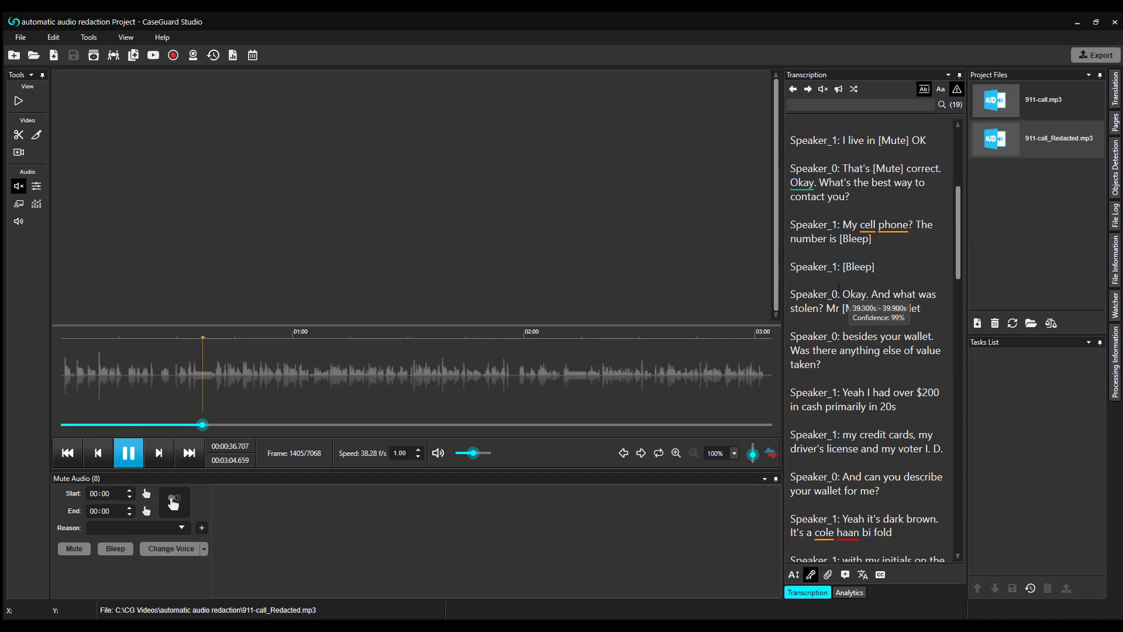
click(129, 455)
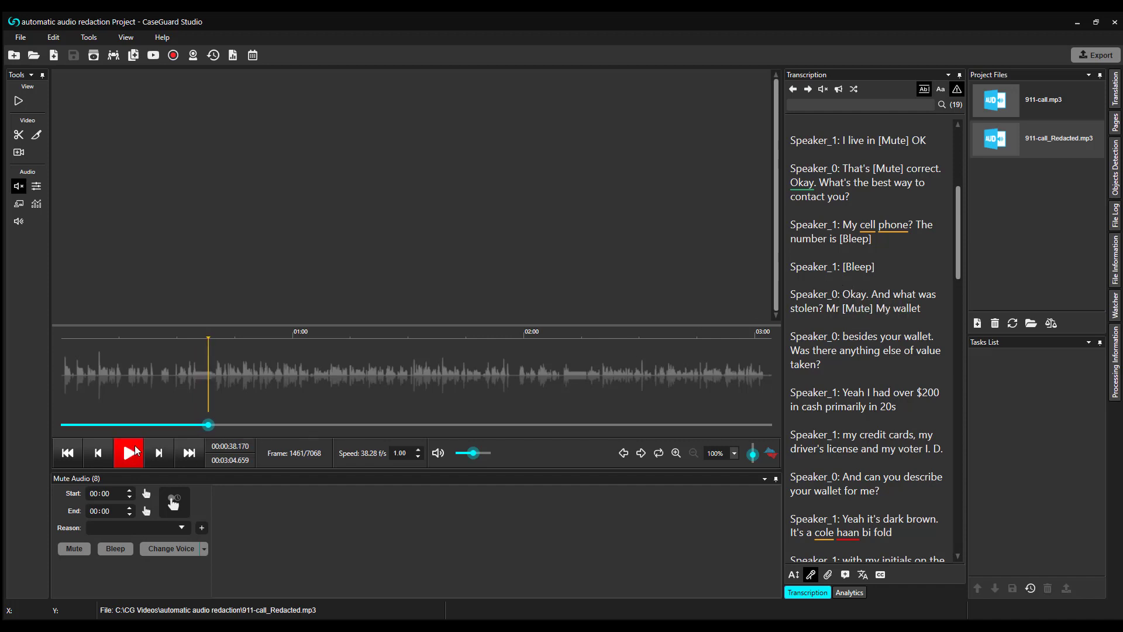
click(232, 58)
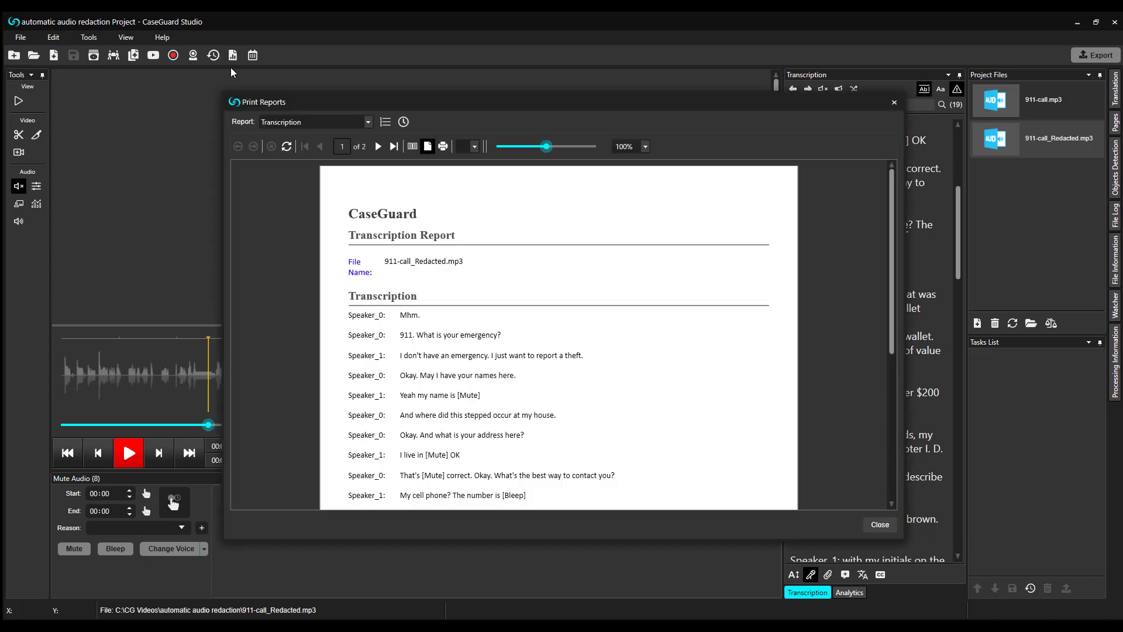
scroll(620, 317, down, 5)
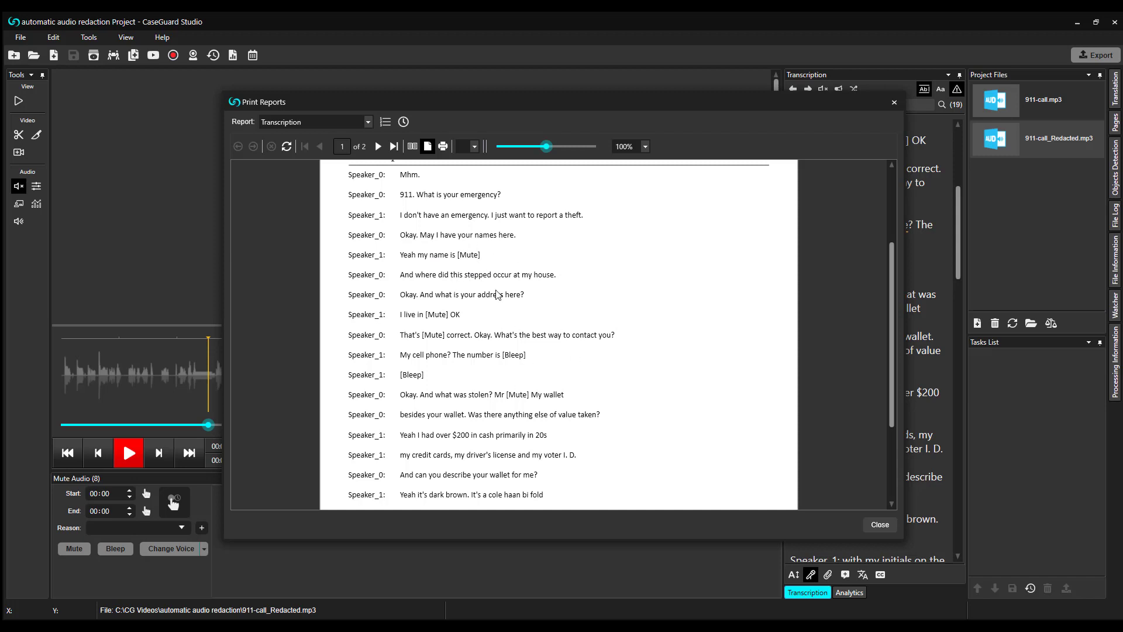
click(476, 147)
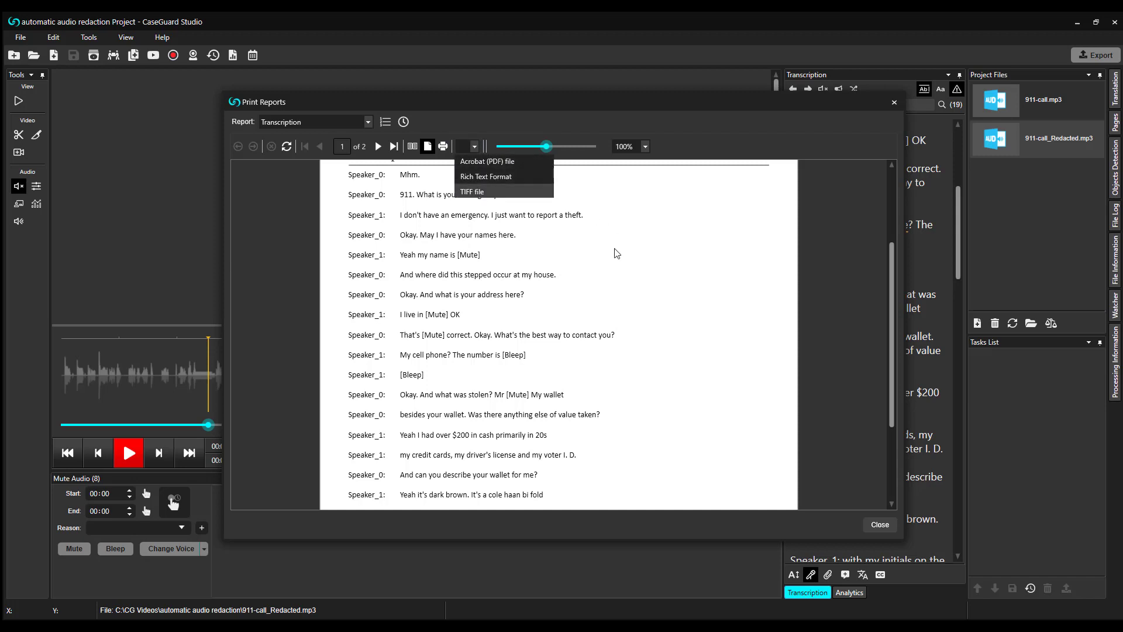
click(890, 103)
click(890, 103)
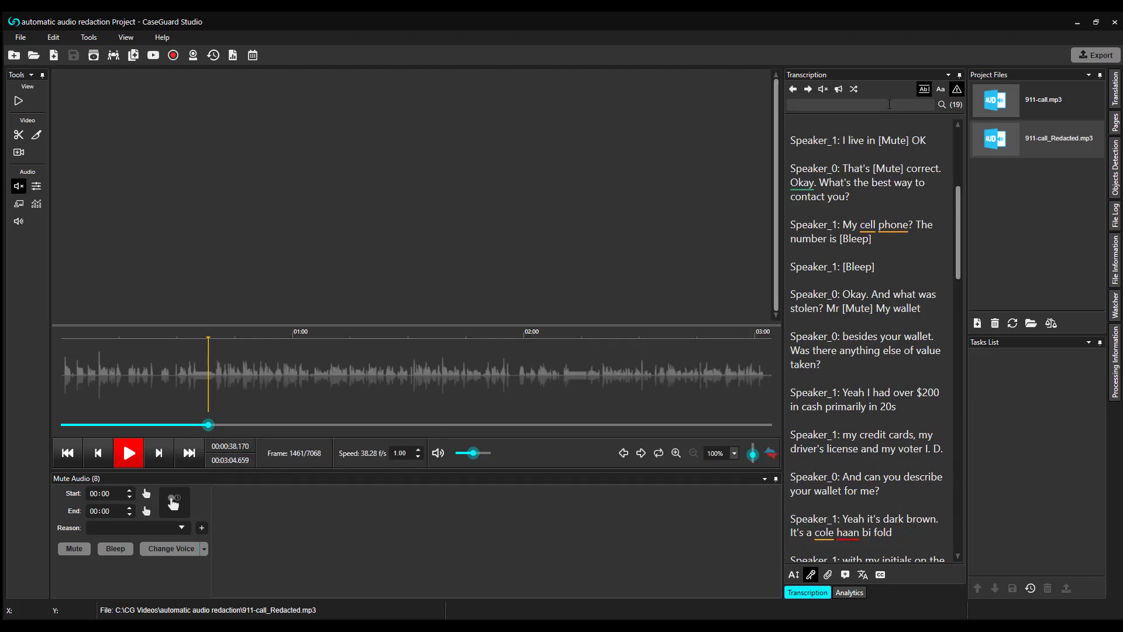
Import Park_scene.mp4 from the Demo folder's Park scene and open the 01:20.498 video in the player.
click(980, 325)
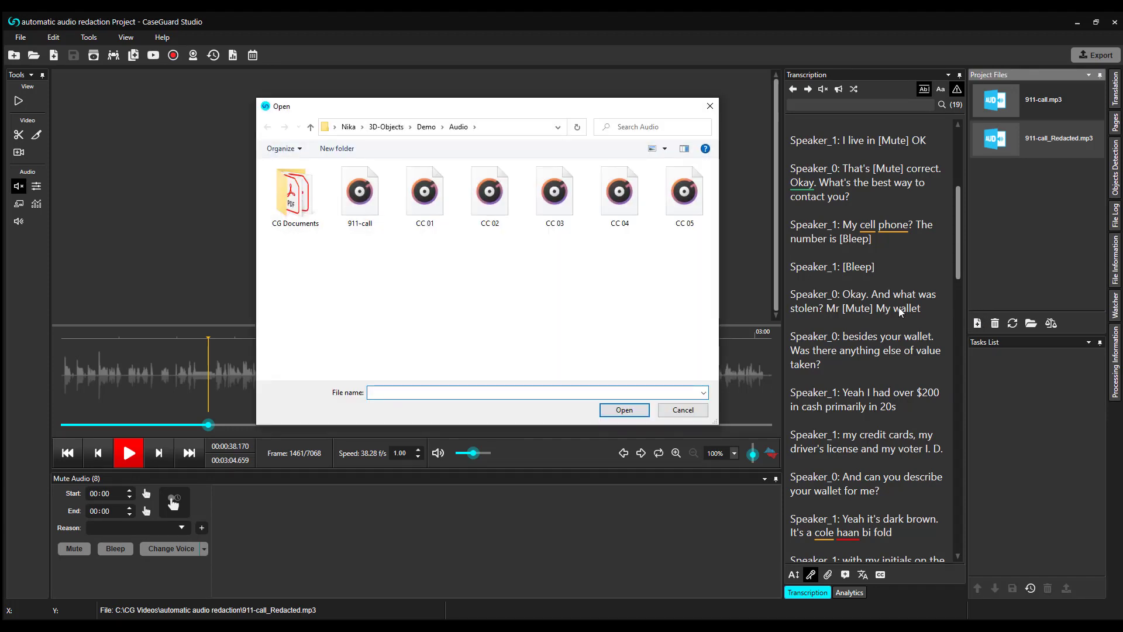
click(426, 126)
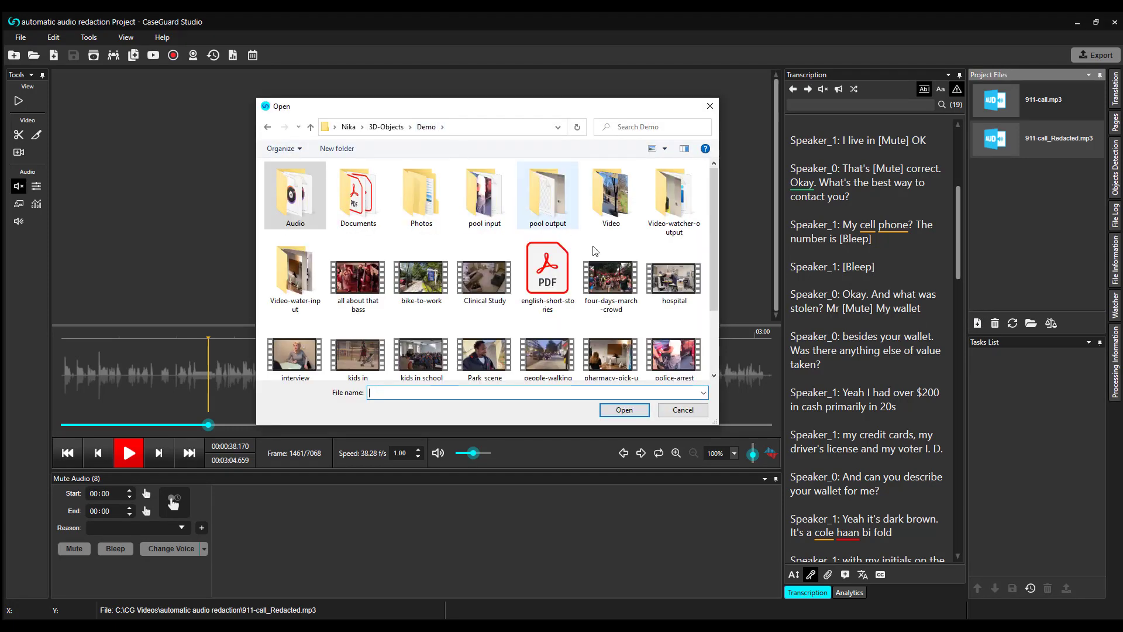
double_click(499, 342)
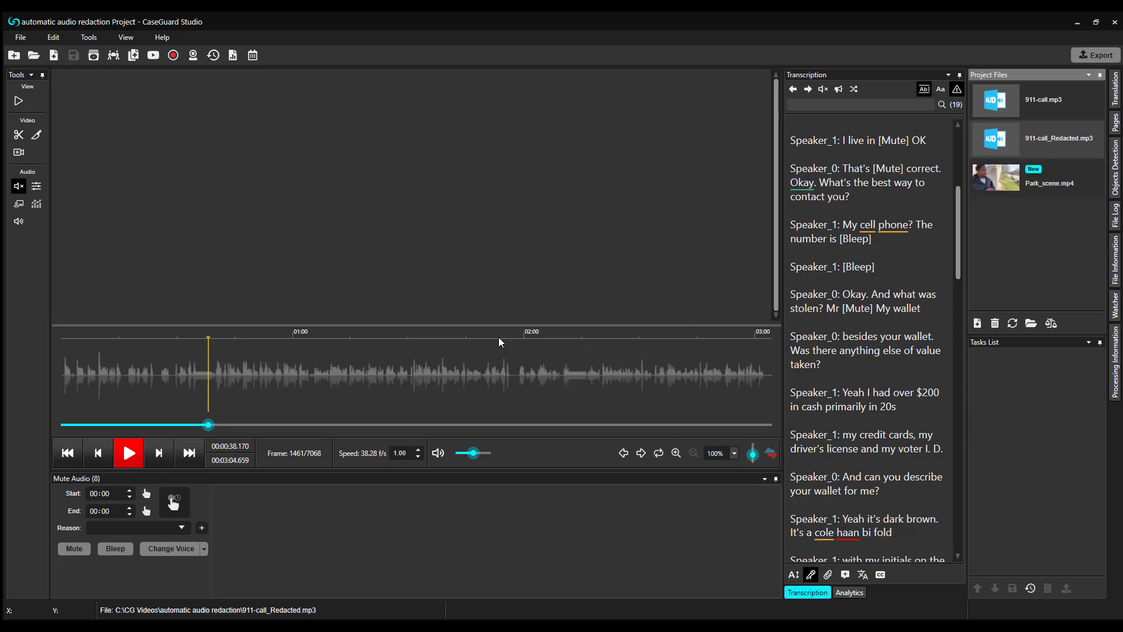
double_click(999, 185)
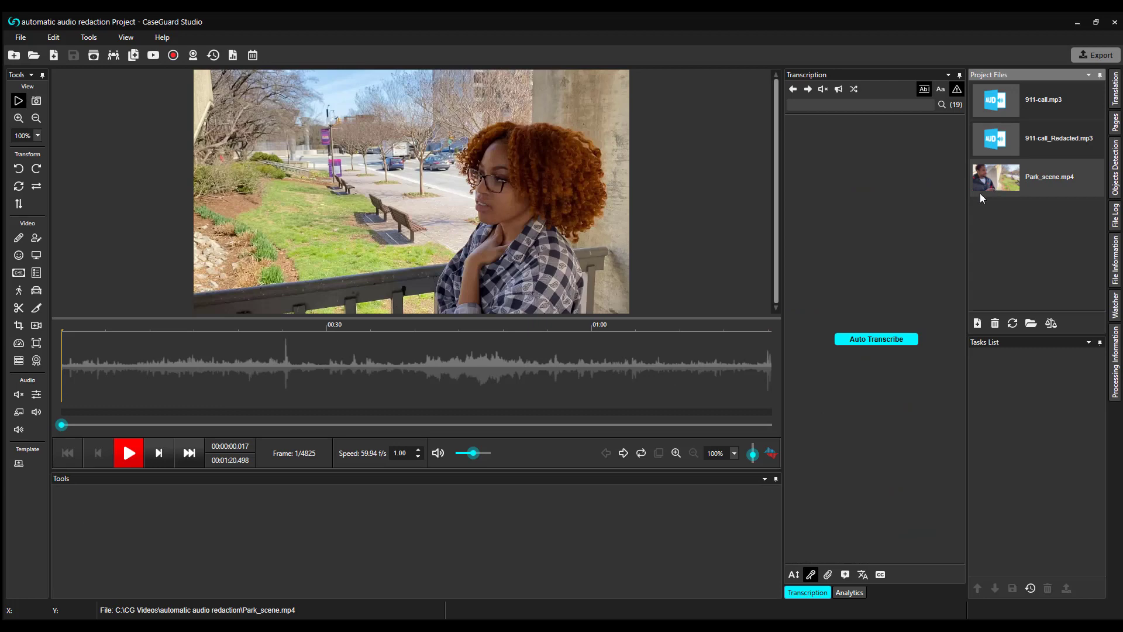
click(771, 454)
click(771, 454)
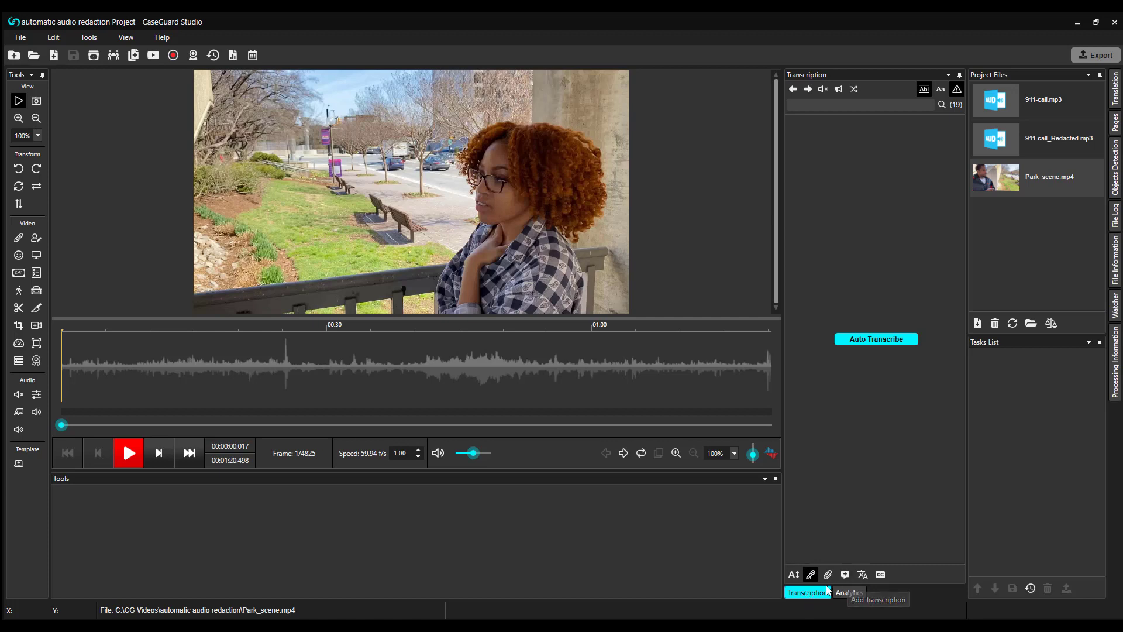
Transcribe Park_scene.mp4 in English (United States) with speaker identification for 2 speakers.
click(900, 338)
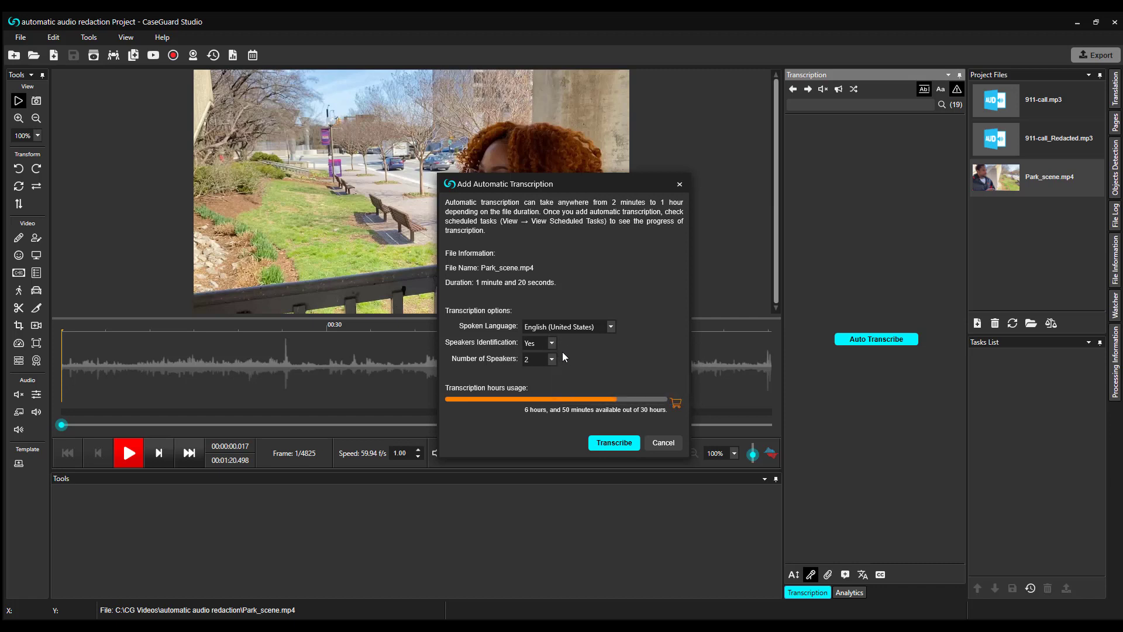
click(622, 441)
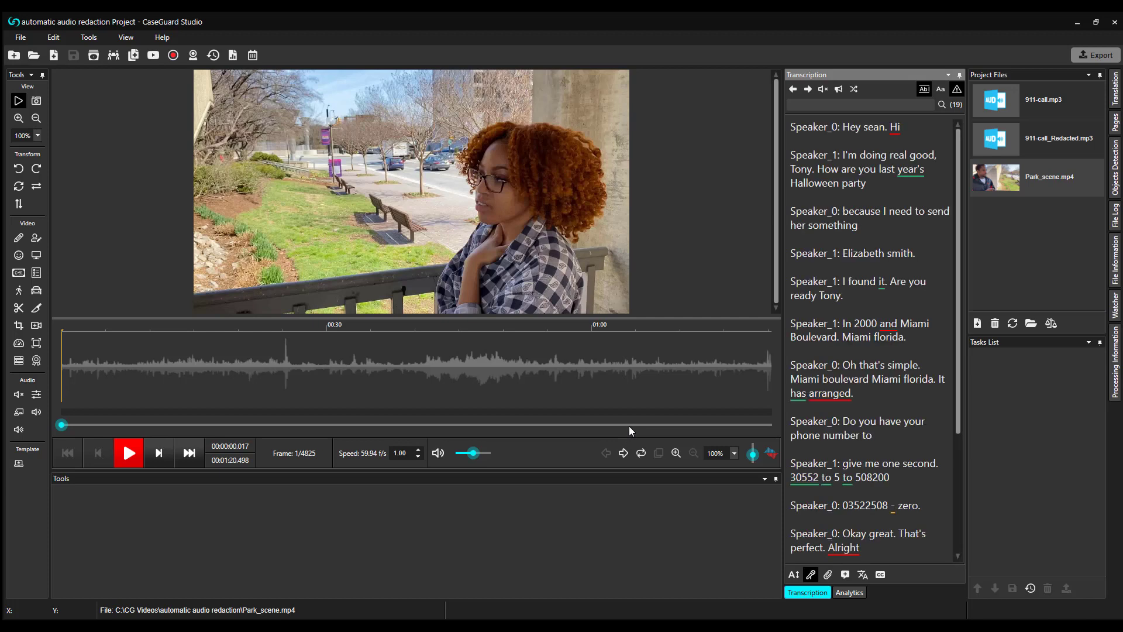
Mute the transcript's Miami Boulevard address passage (00:32.64–00:43.46) in the park video.
drag(843, 323, 880, 387)
right_click(880, 374)
click(894, 381)
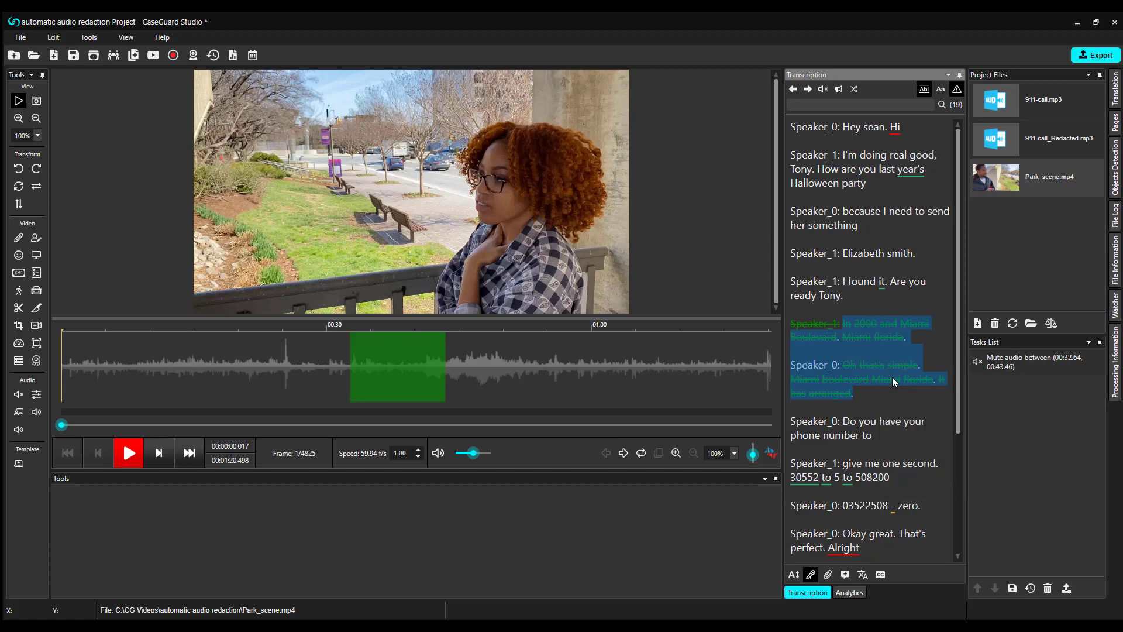
Bring up the Analytics list of 14 detected entities and review its type filter without changing it.
click(855, 593)
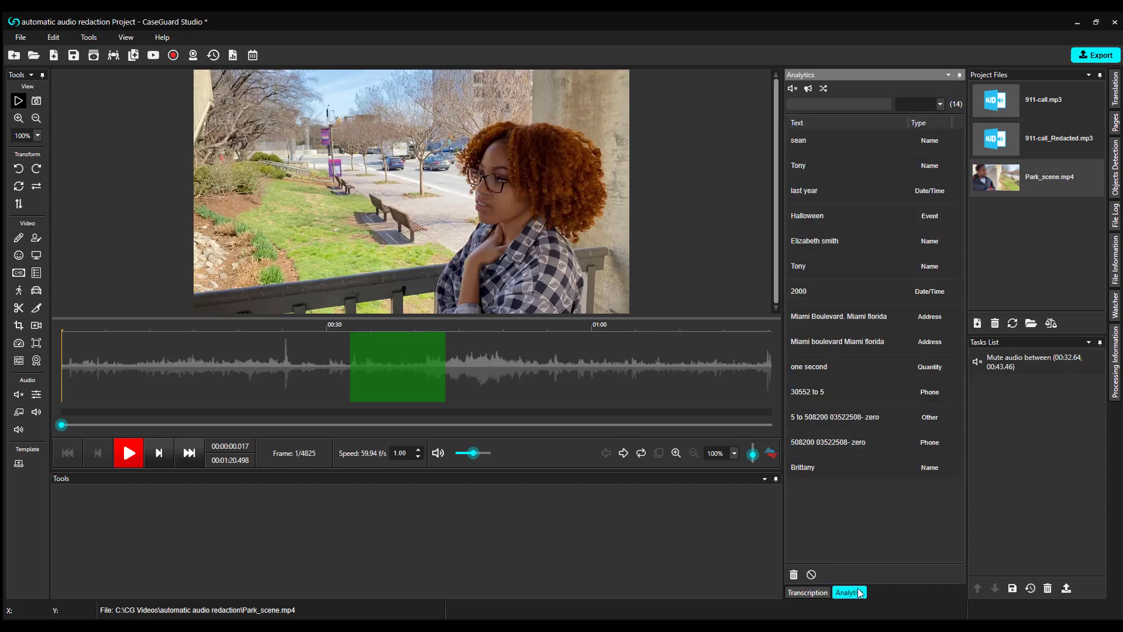
click(941, 106)
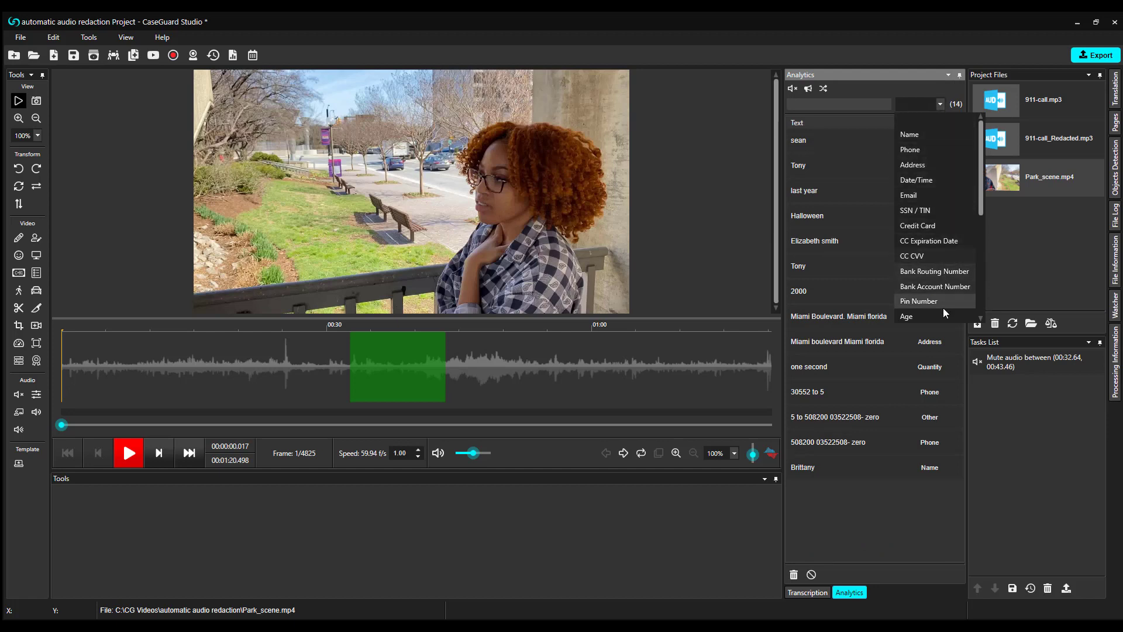
click(888, 497)
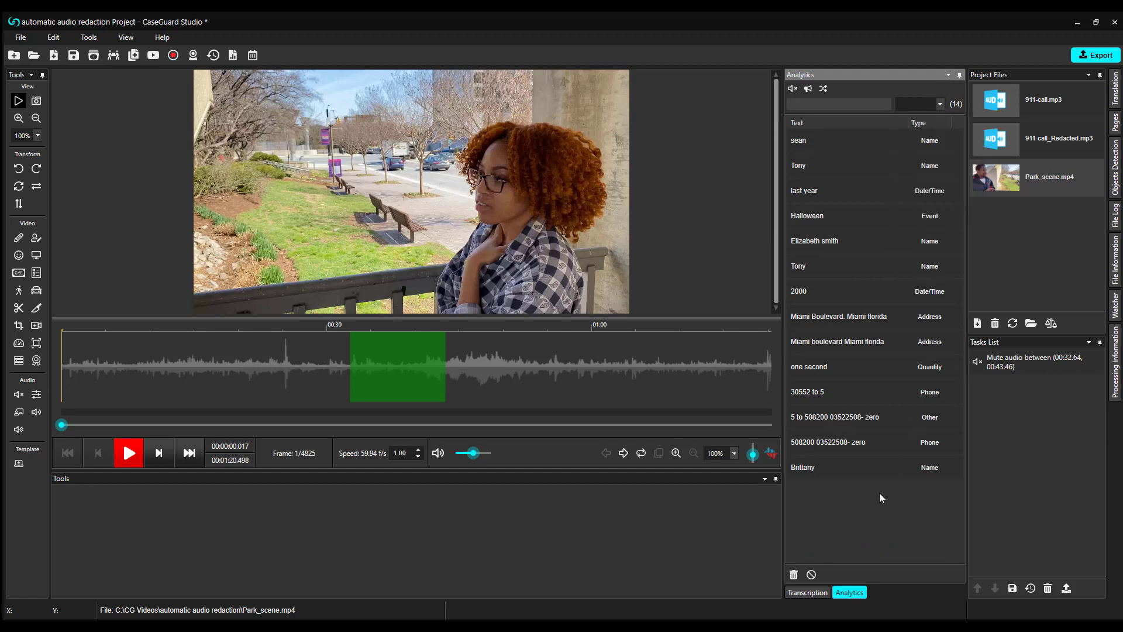
Bleep all 14 detected entities throughout Park_scene.mp4's audio.
click(808, 89)
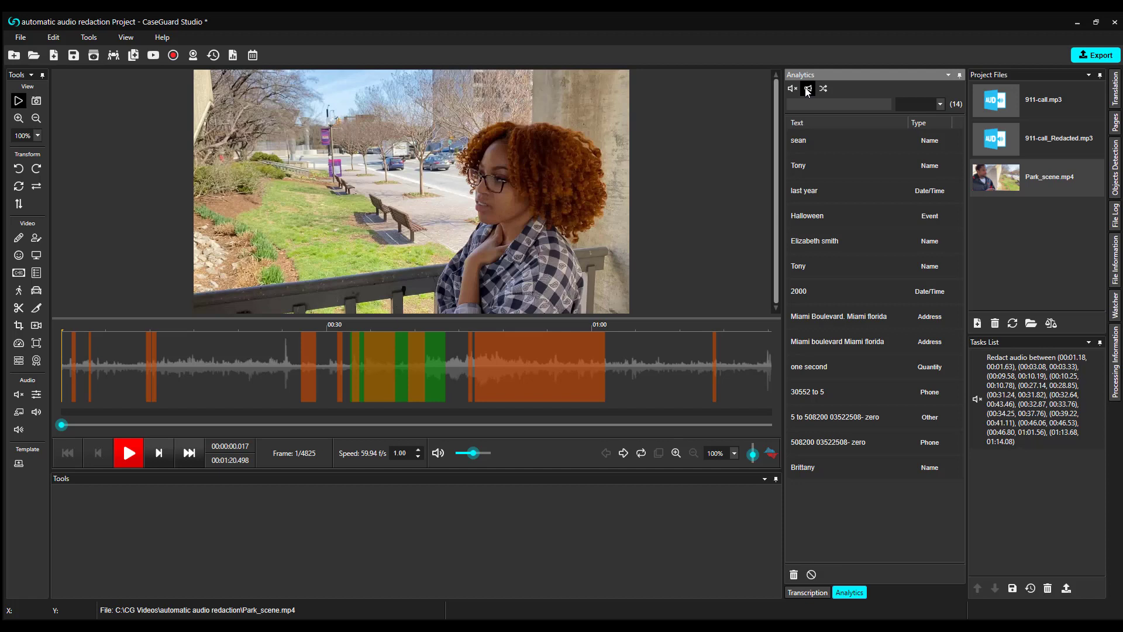